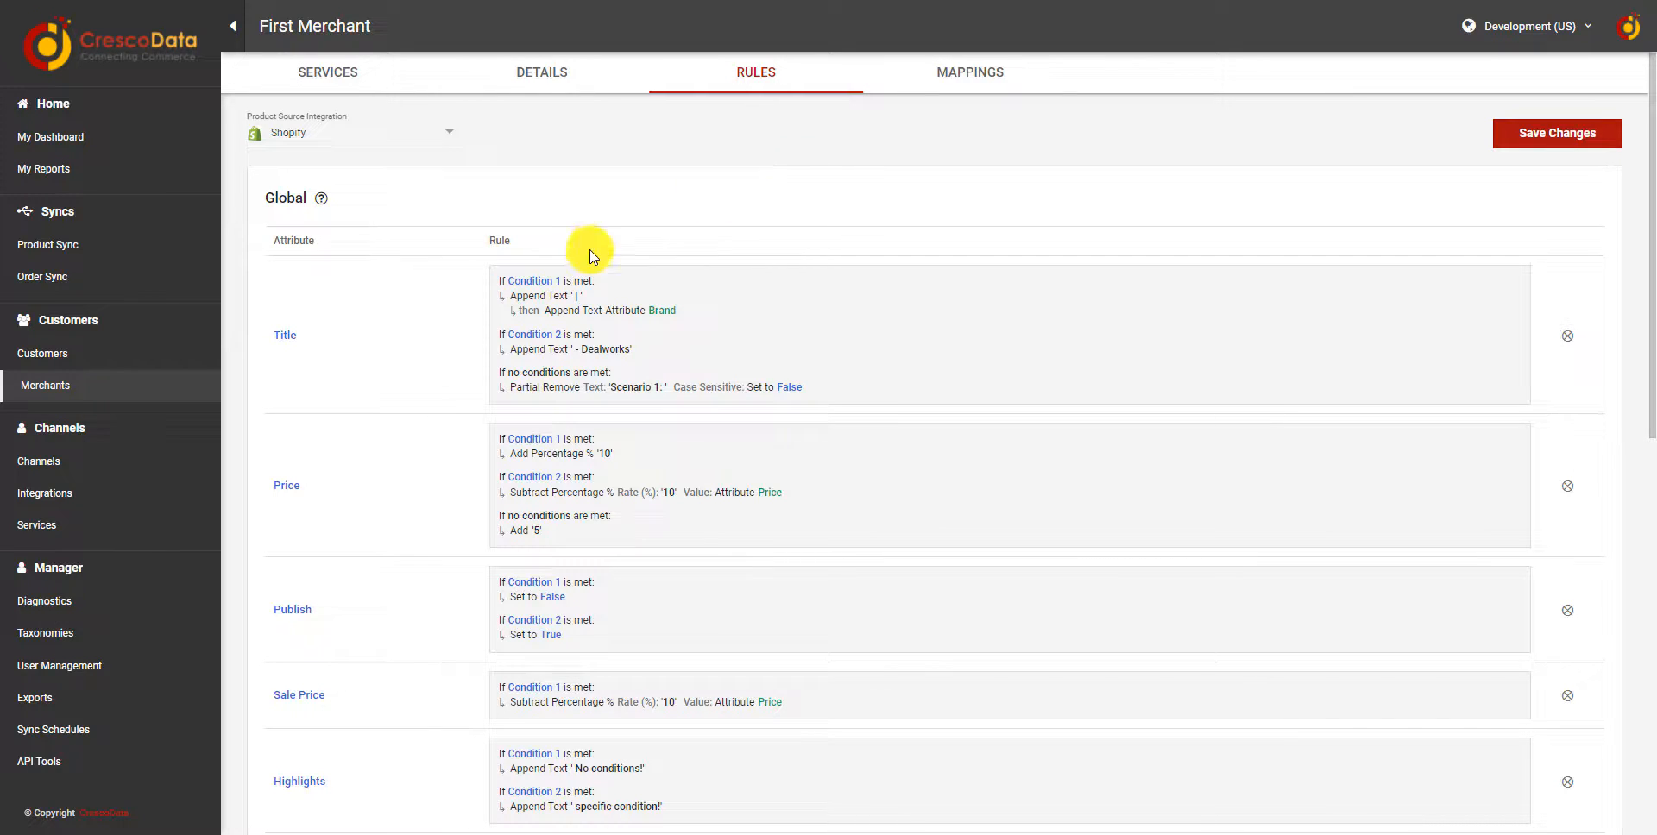
Open the Title attribute rule and examine its first two conditions and Variant 1's previous and new values.
click(435, 326)
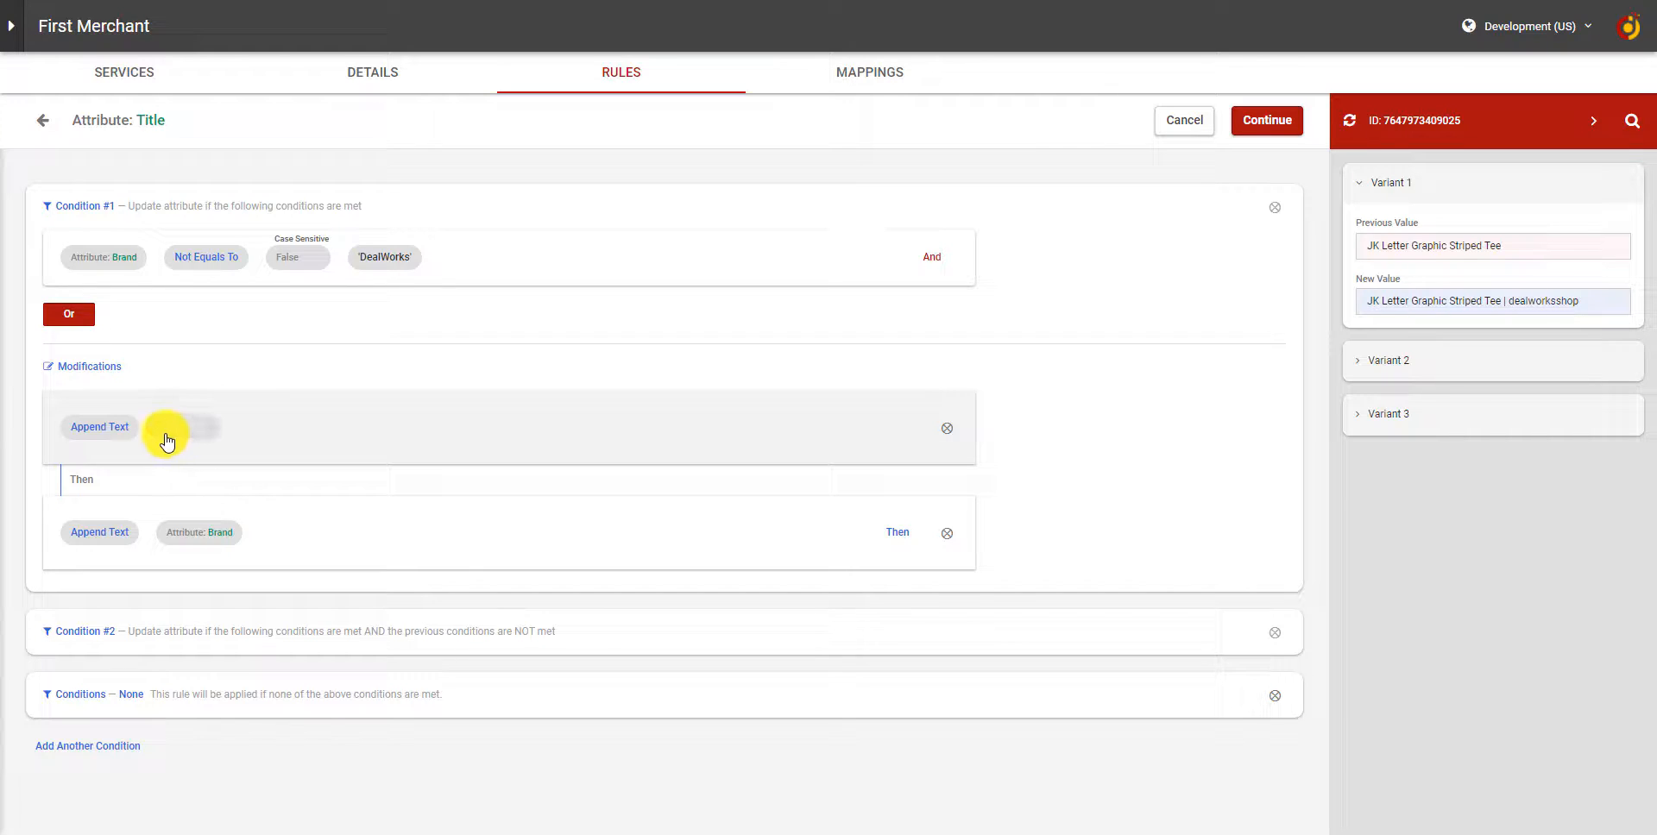
click(176, 542)
click(432, 488)
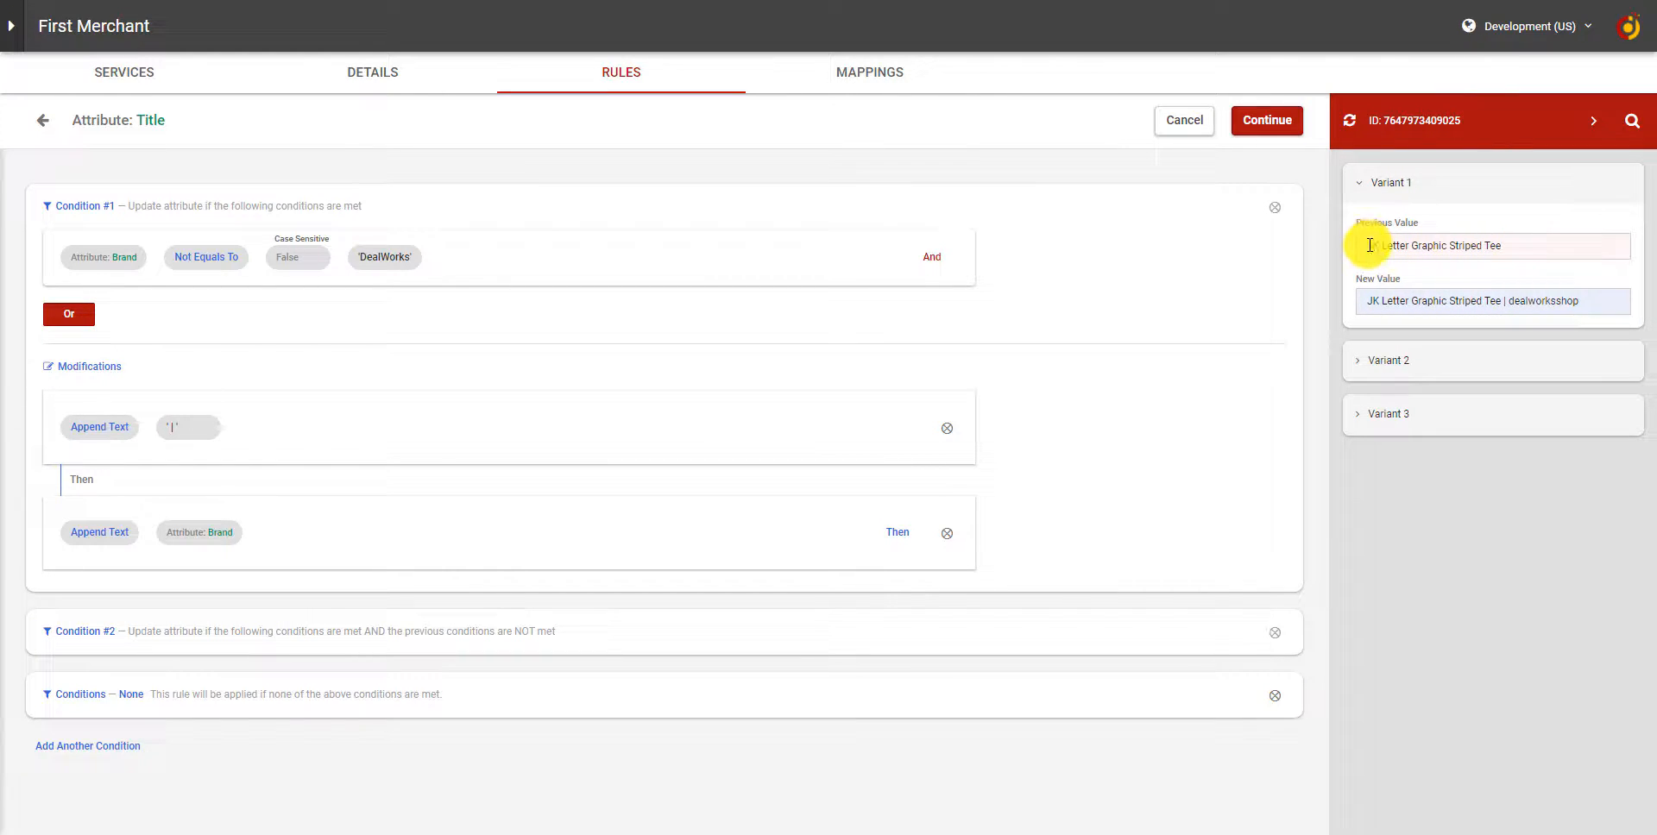
drag(1368, 246, 1519, 254)
click(1385, 284)
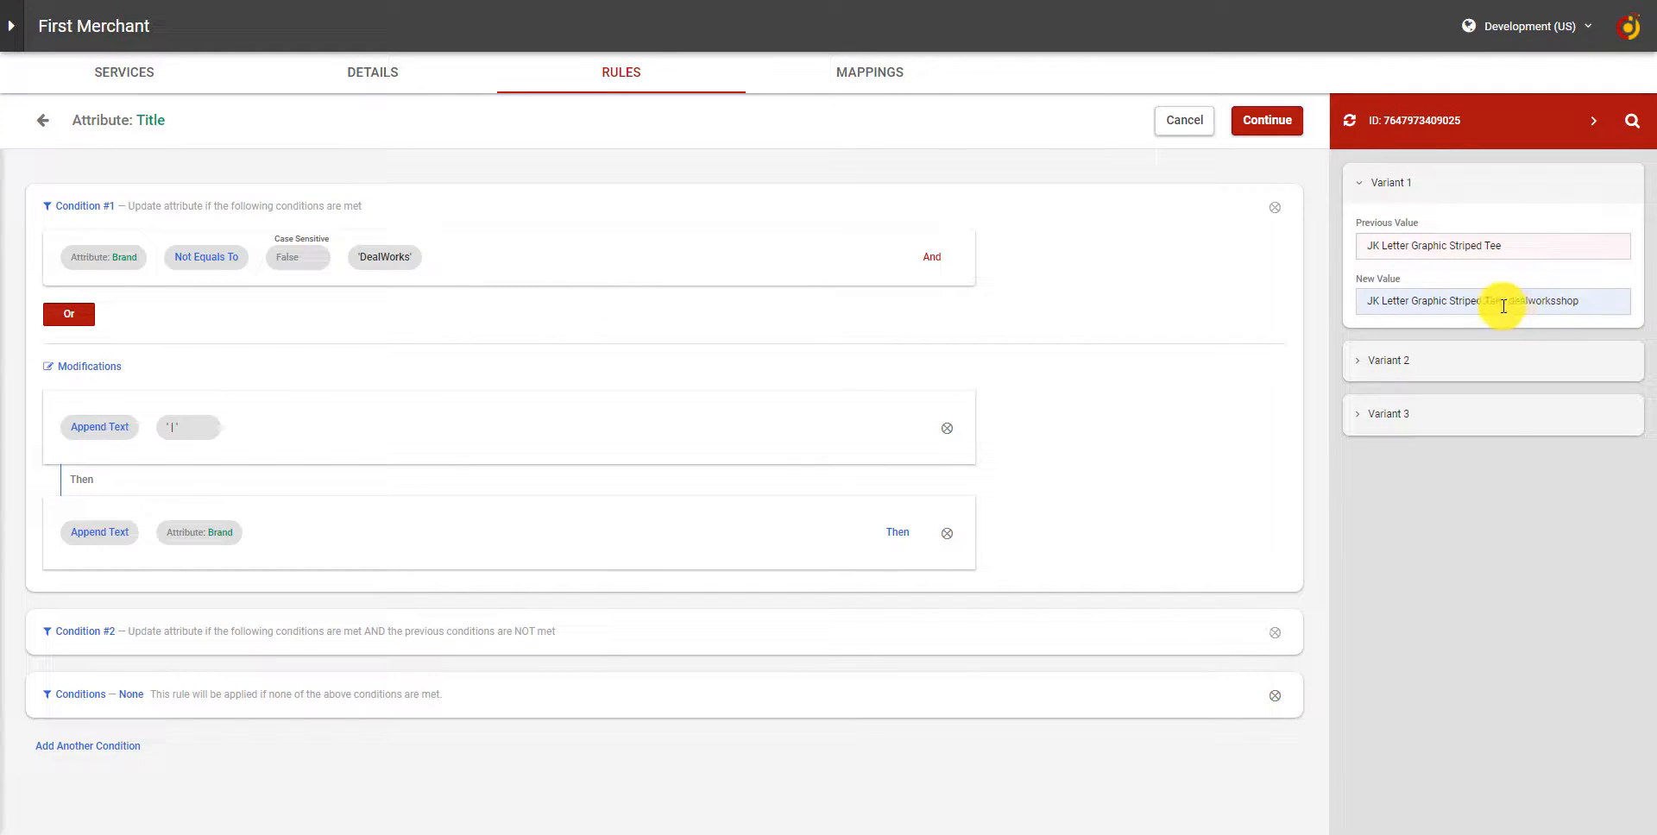
drag(1511, 304, 1582, 306)
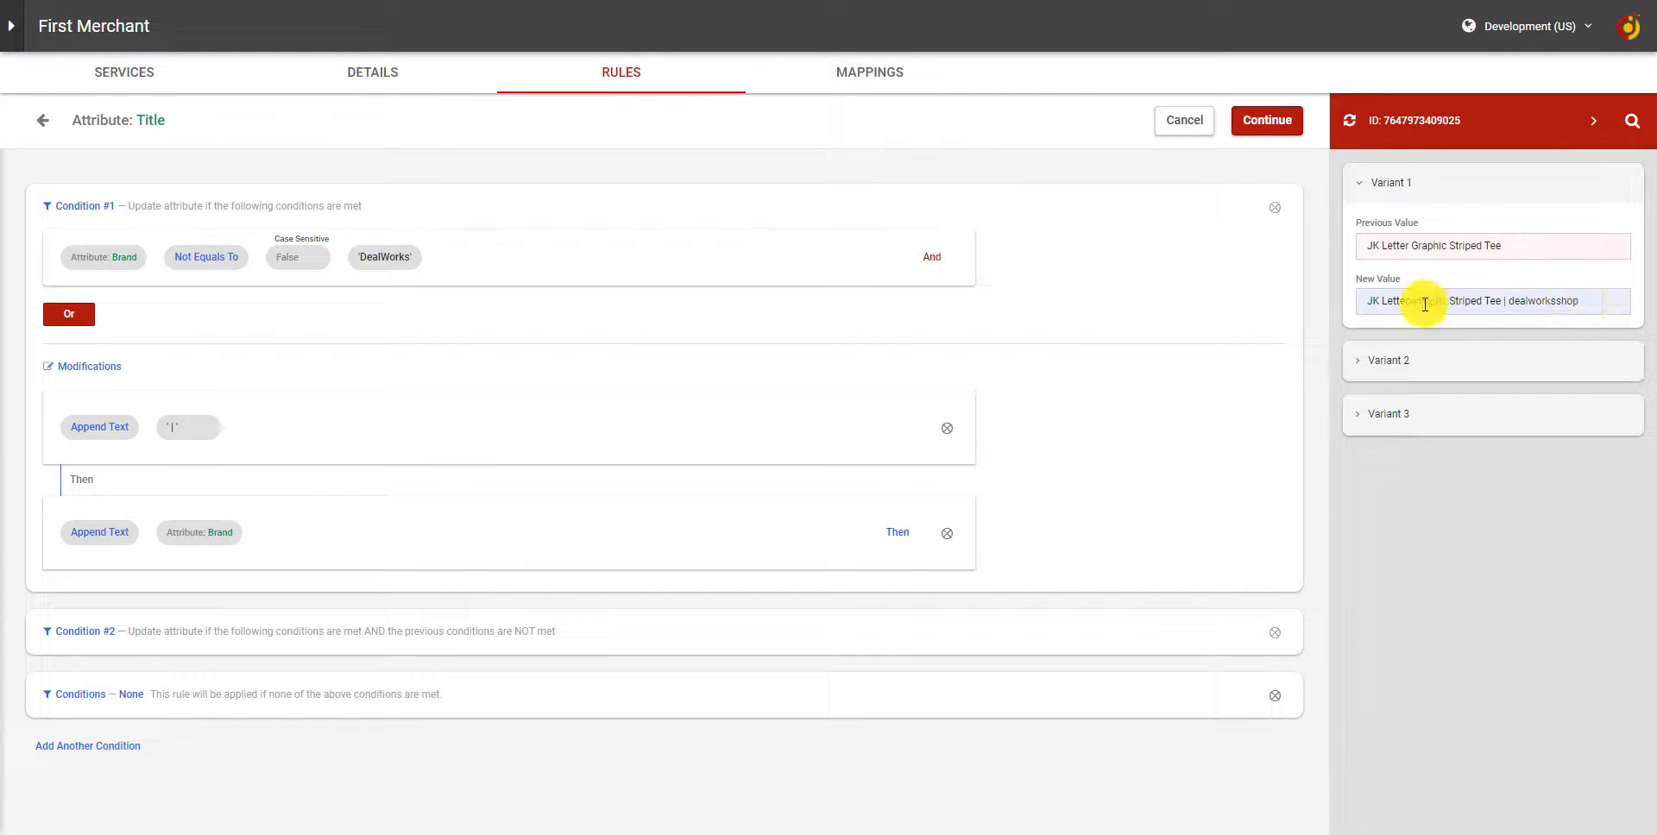
click(334, 637)
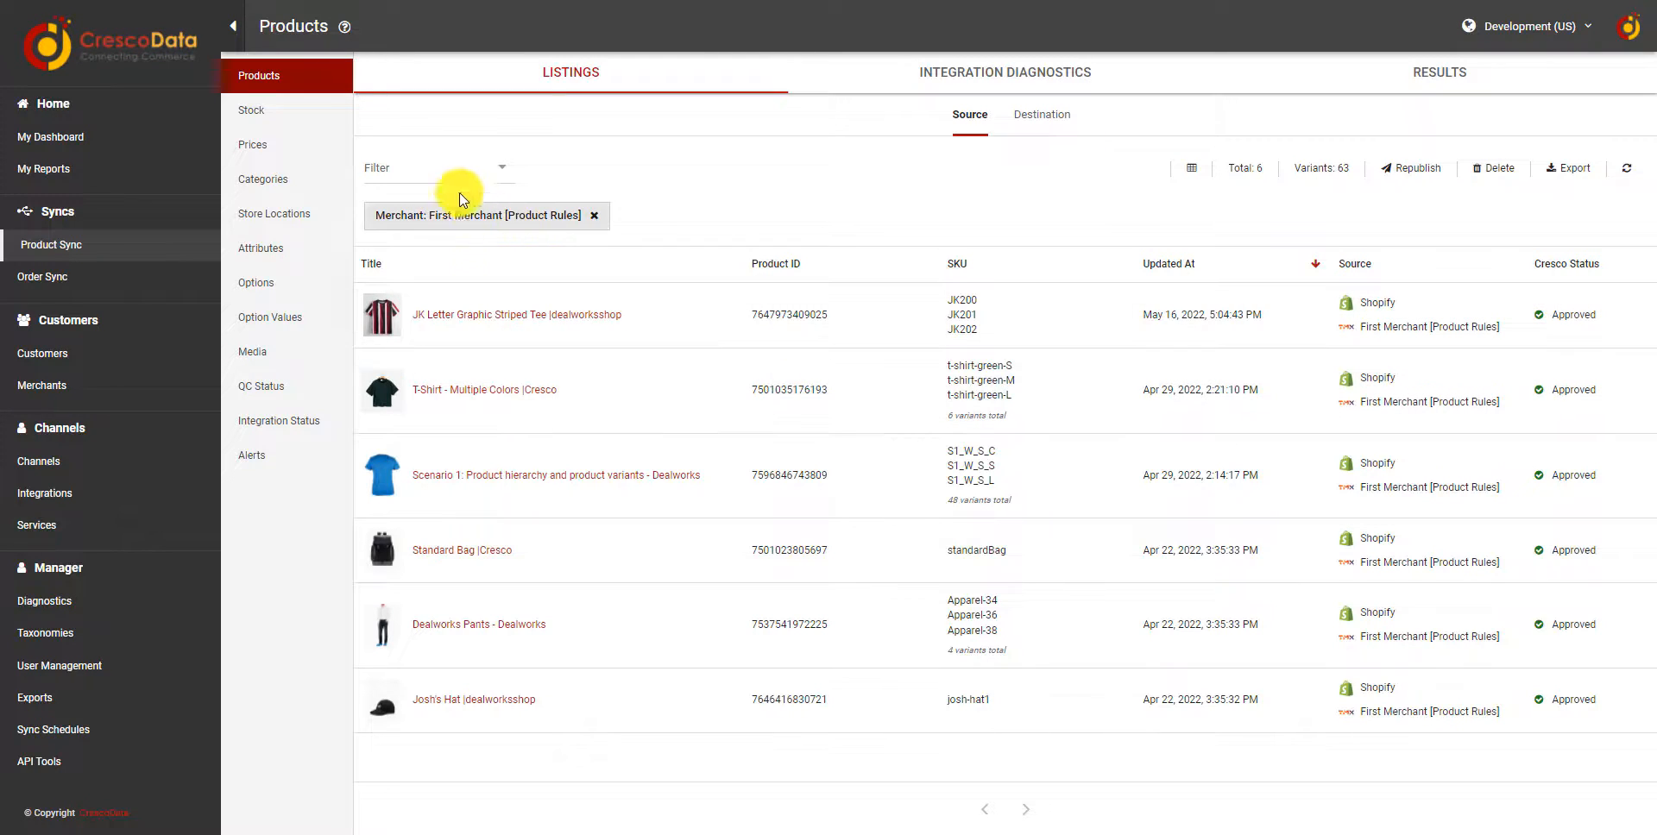
Filter the source product listings by the brand "dealworks" and select the first SKU of the Scenario 1 product.
click(444, 173)
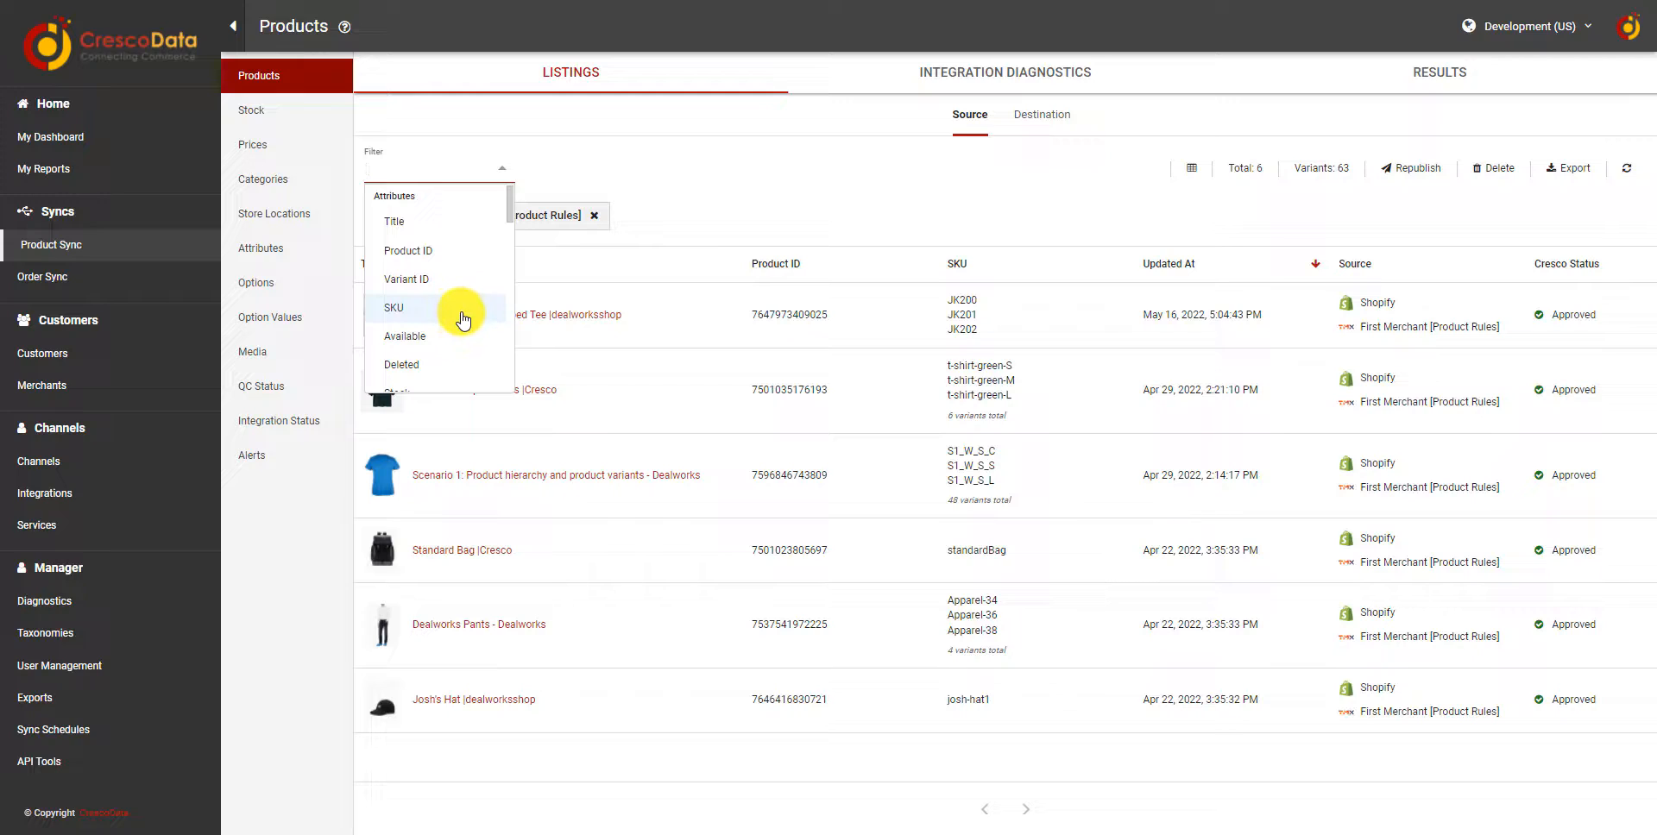
text(br)
click(480, 221)
click(641, 161)
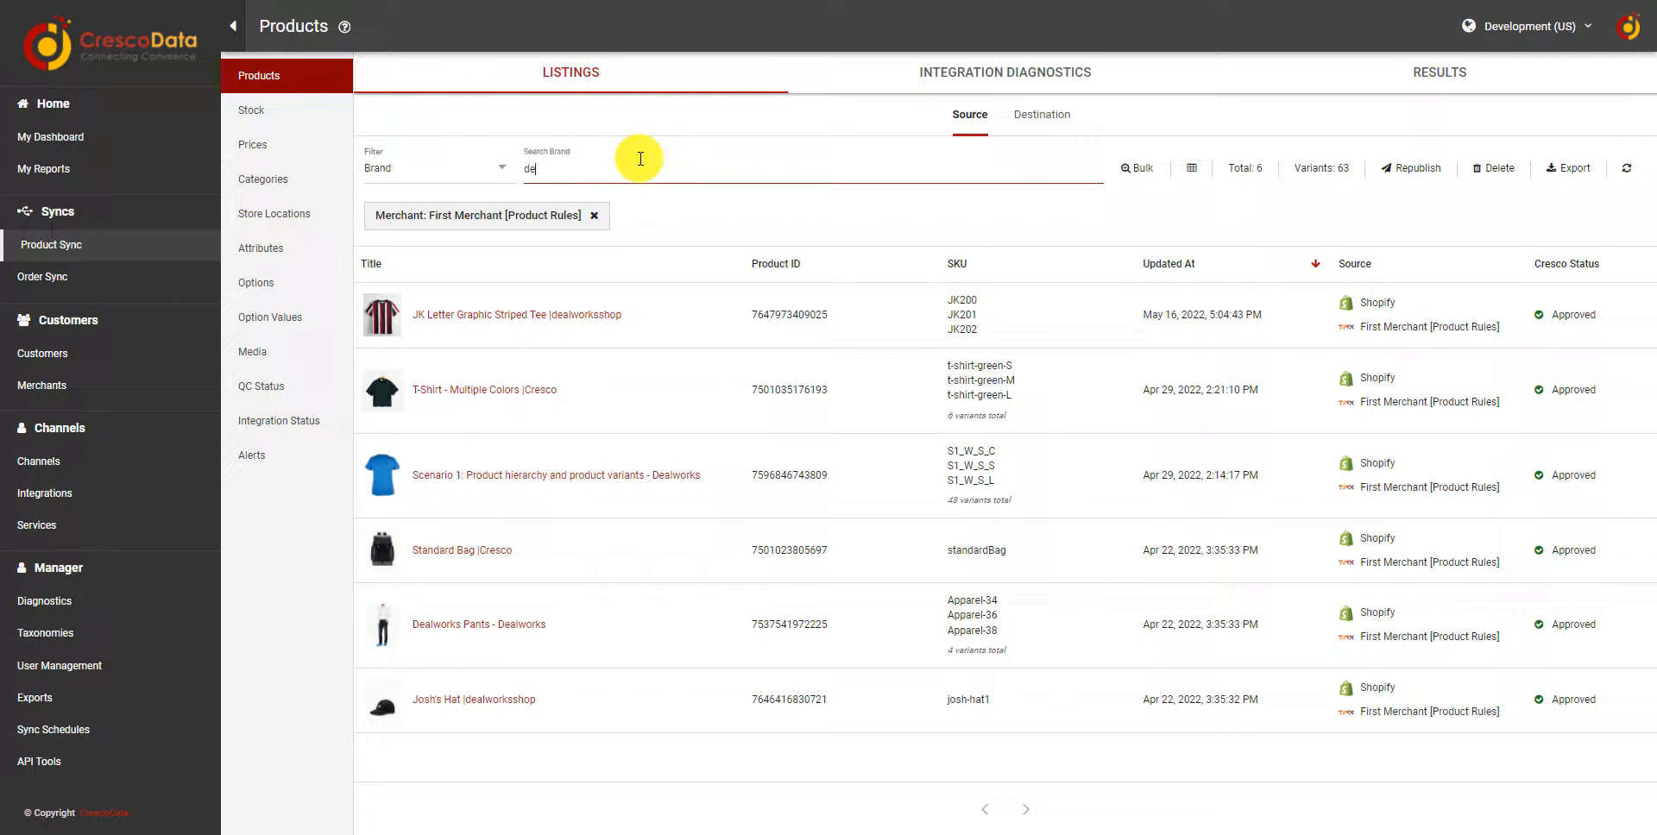
text(dealworks)
key(Return)
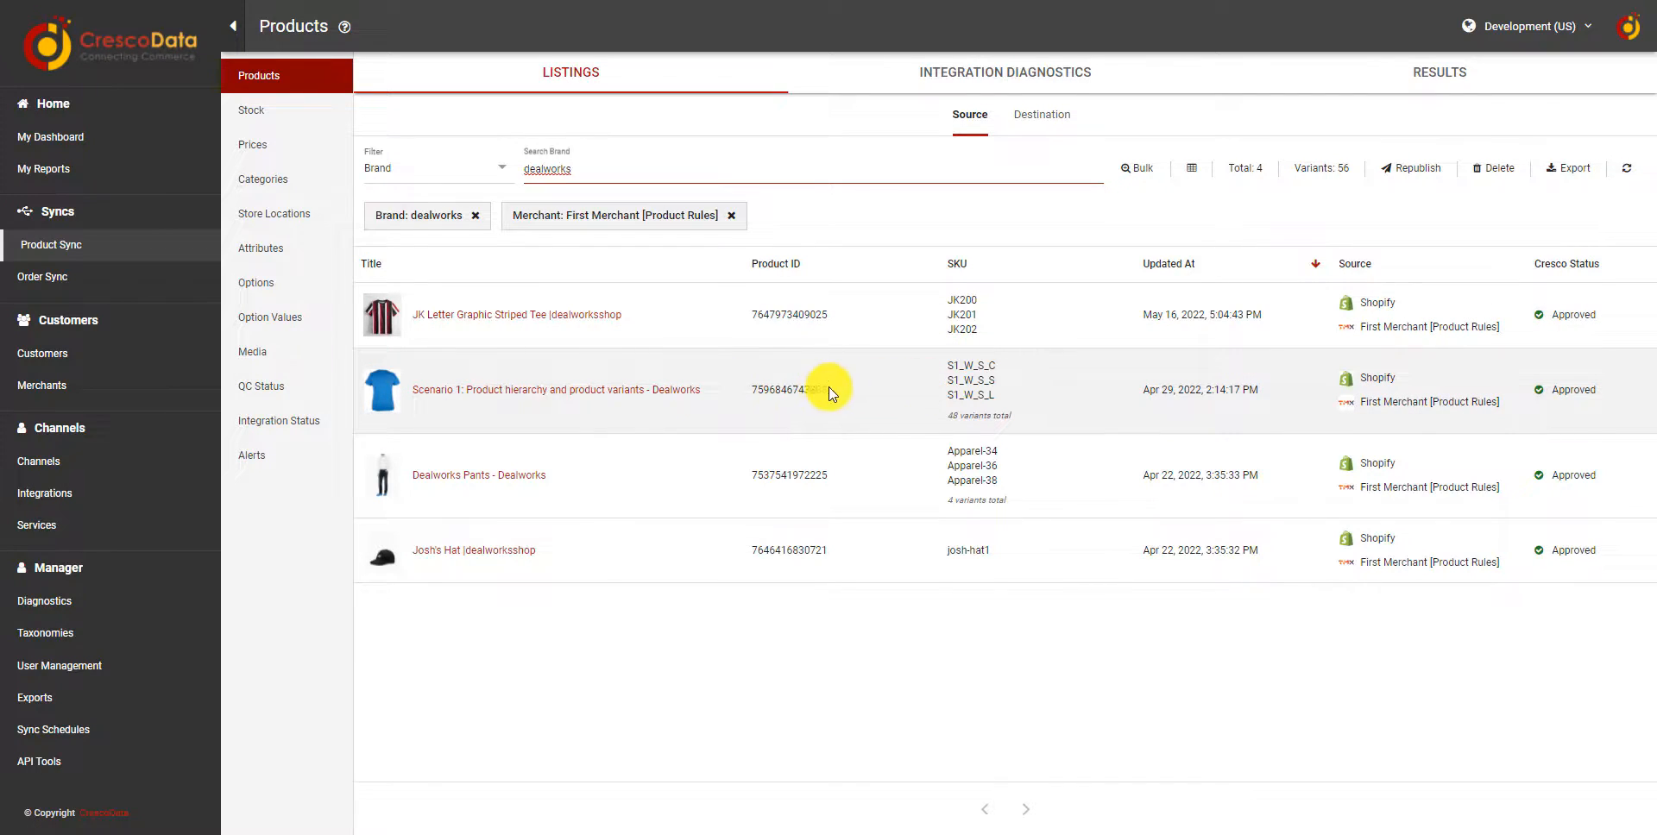
double_click(972, 363)
triple_click(972, 362)
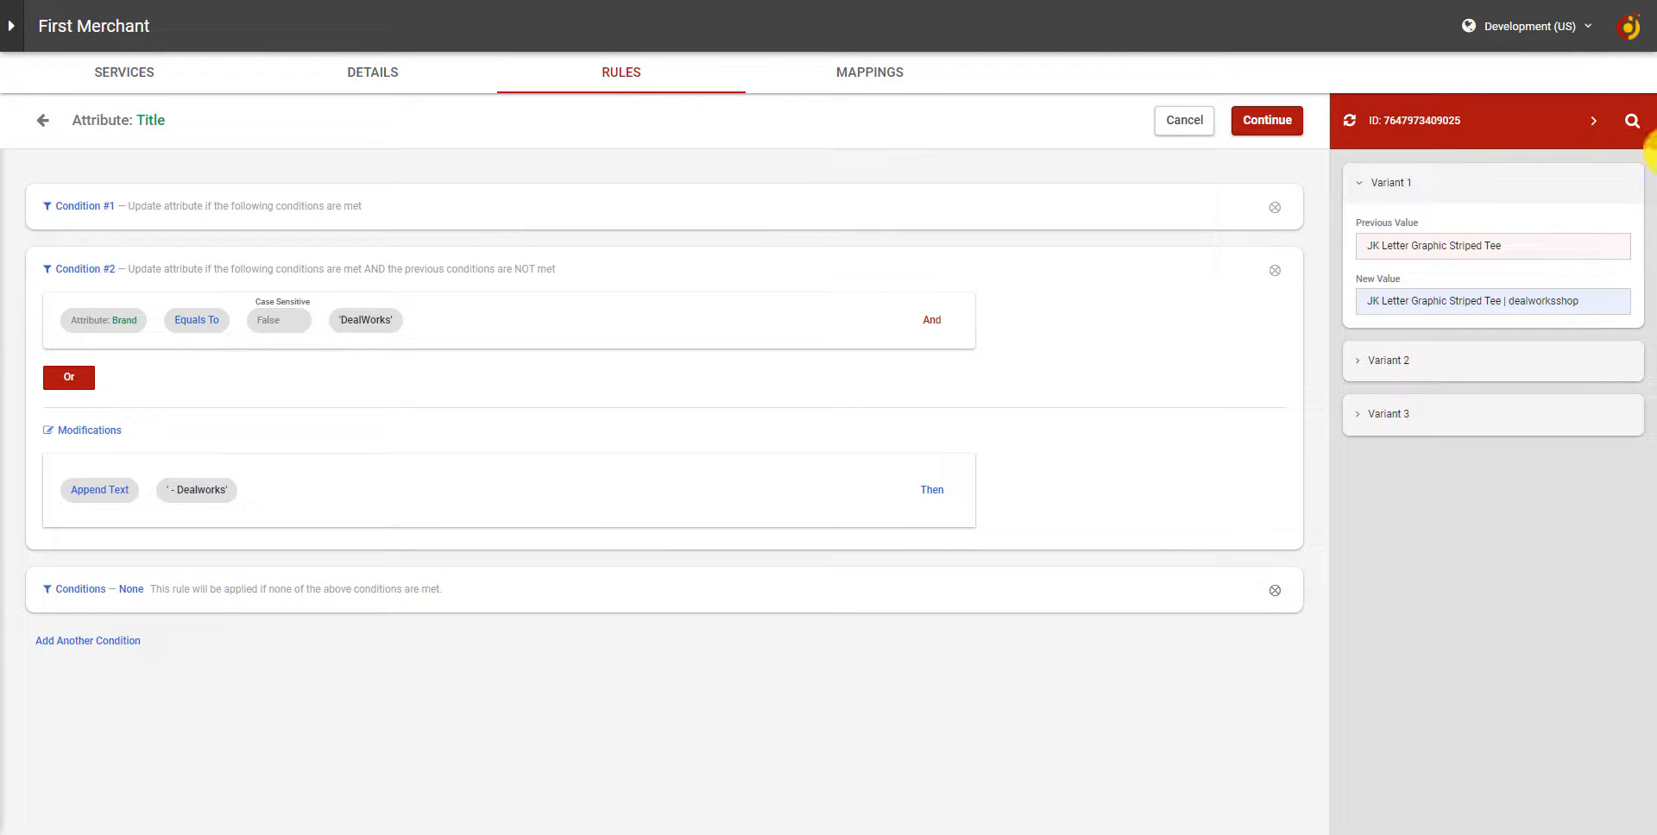
Load the product with SKU S1_W_S_C into the Title rule preview and examine the text appended to Variant 1's new title.
click(1633, 122)
click(1350, 121)
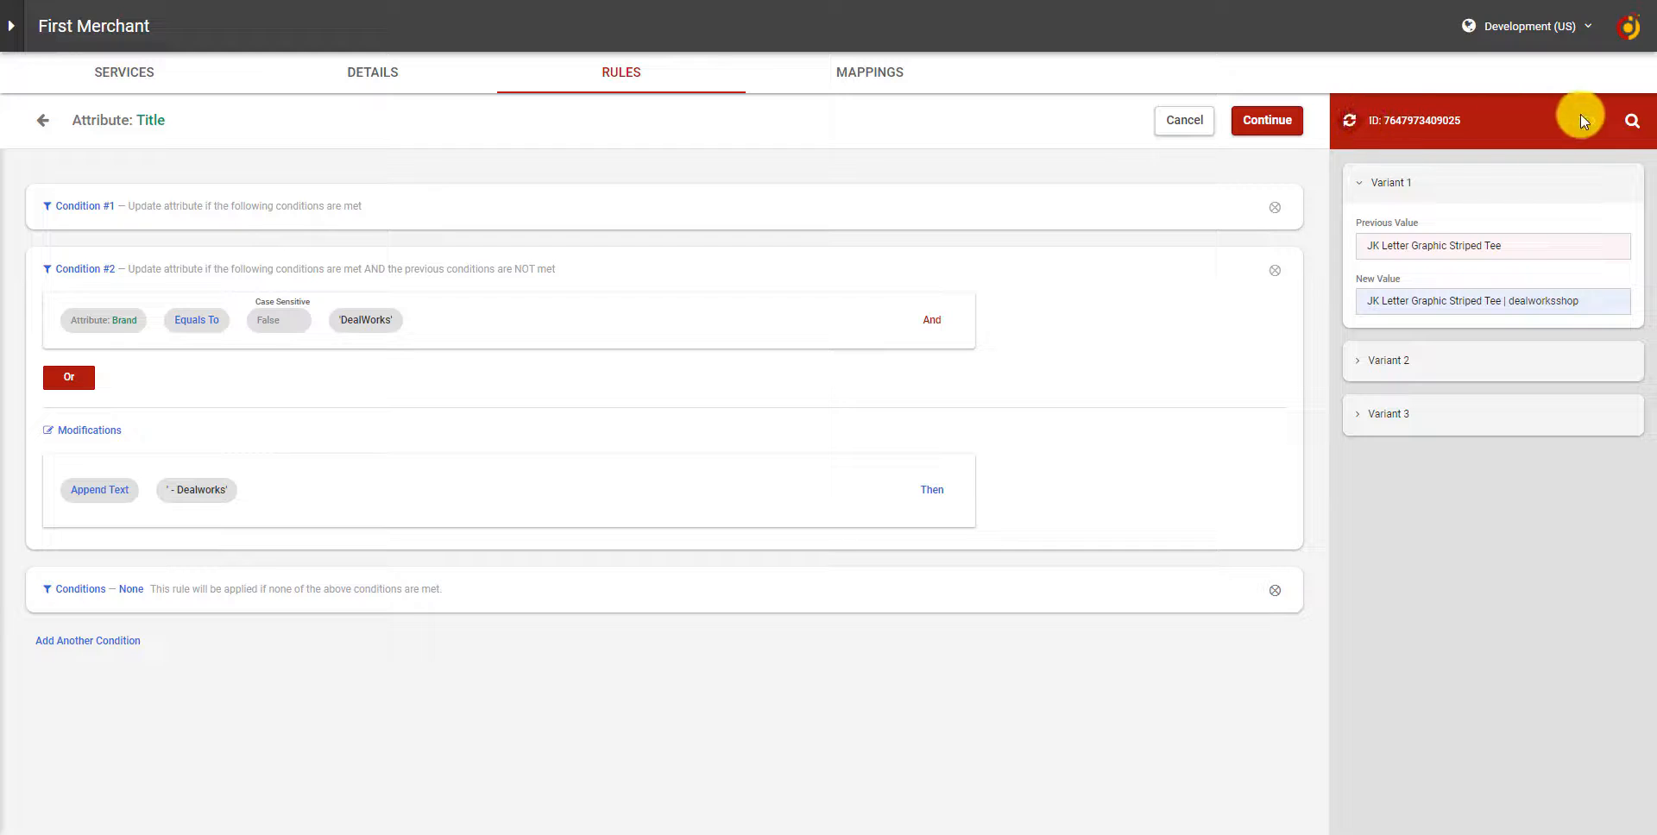
click(1626, 119)
click(1383, 128)
click(1400, 148)
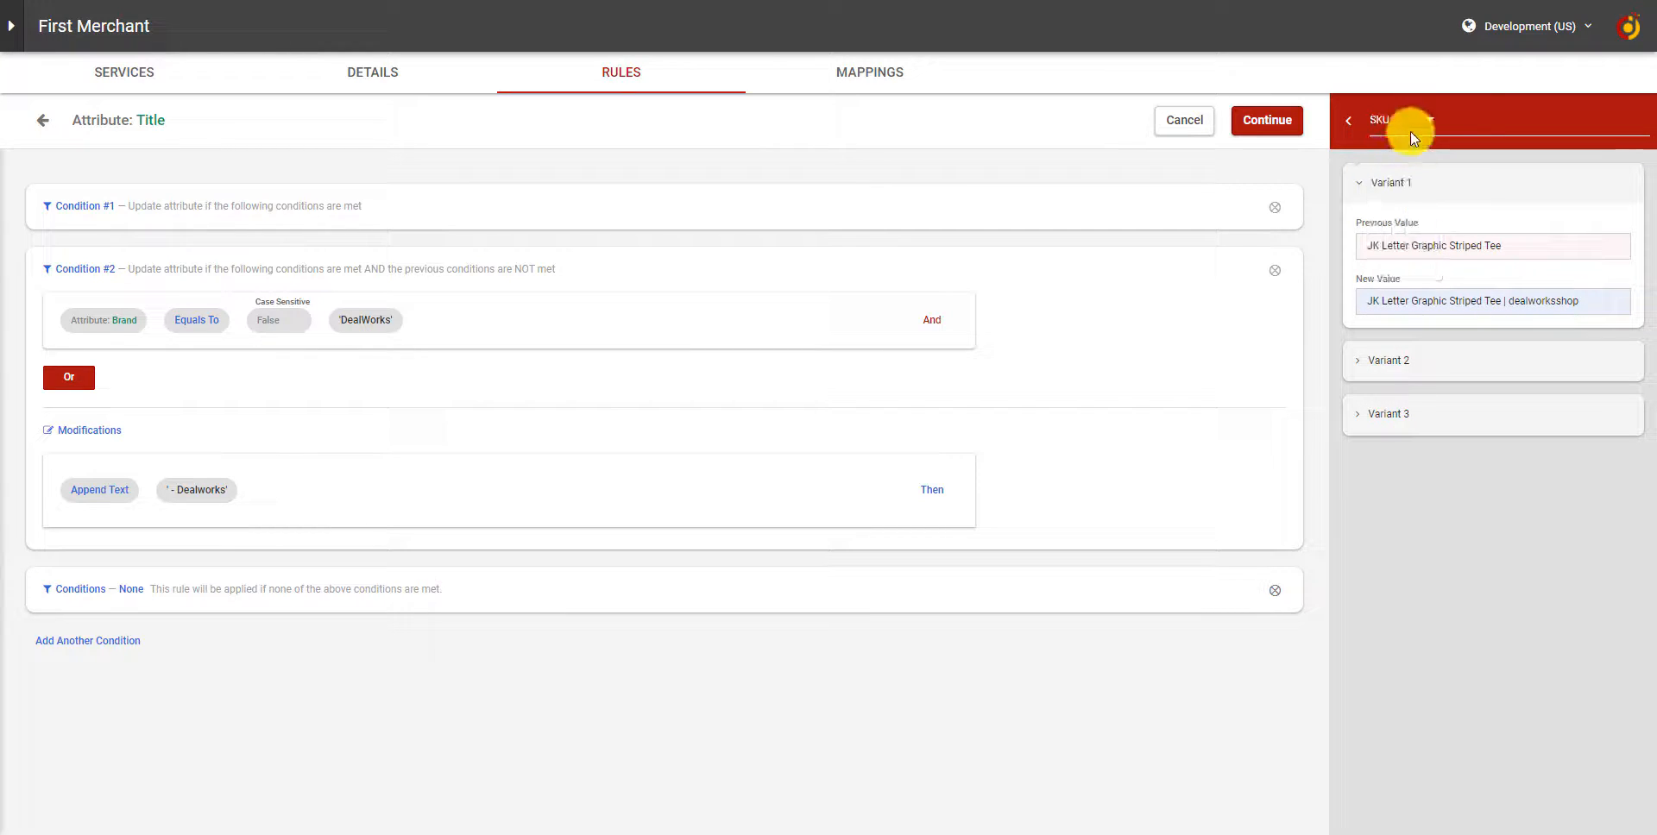
click(1478, 112)
text(S1_w_s_d)
key(Return)
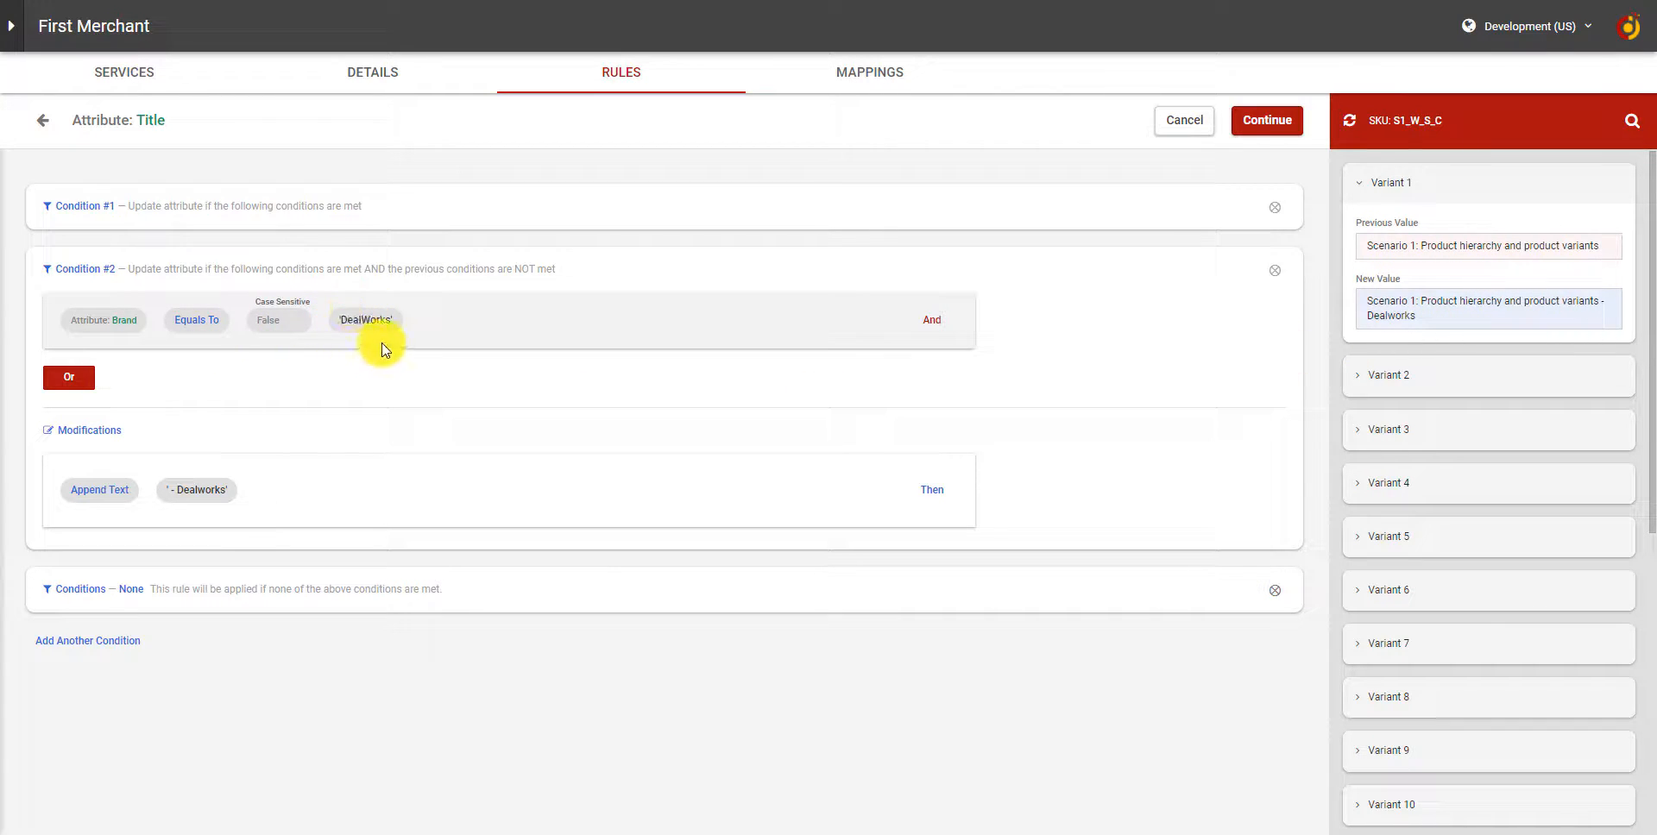
double_click(1403, 316)
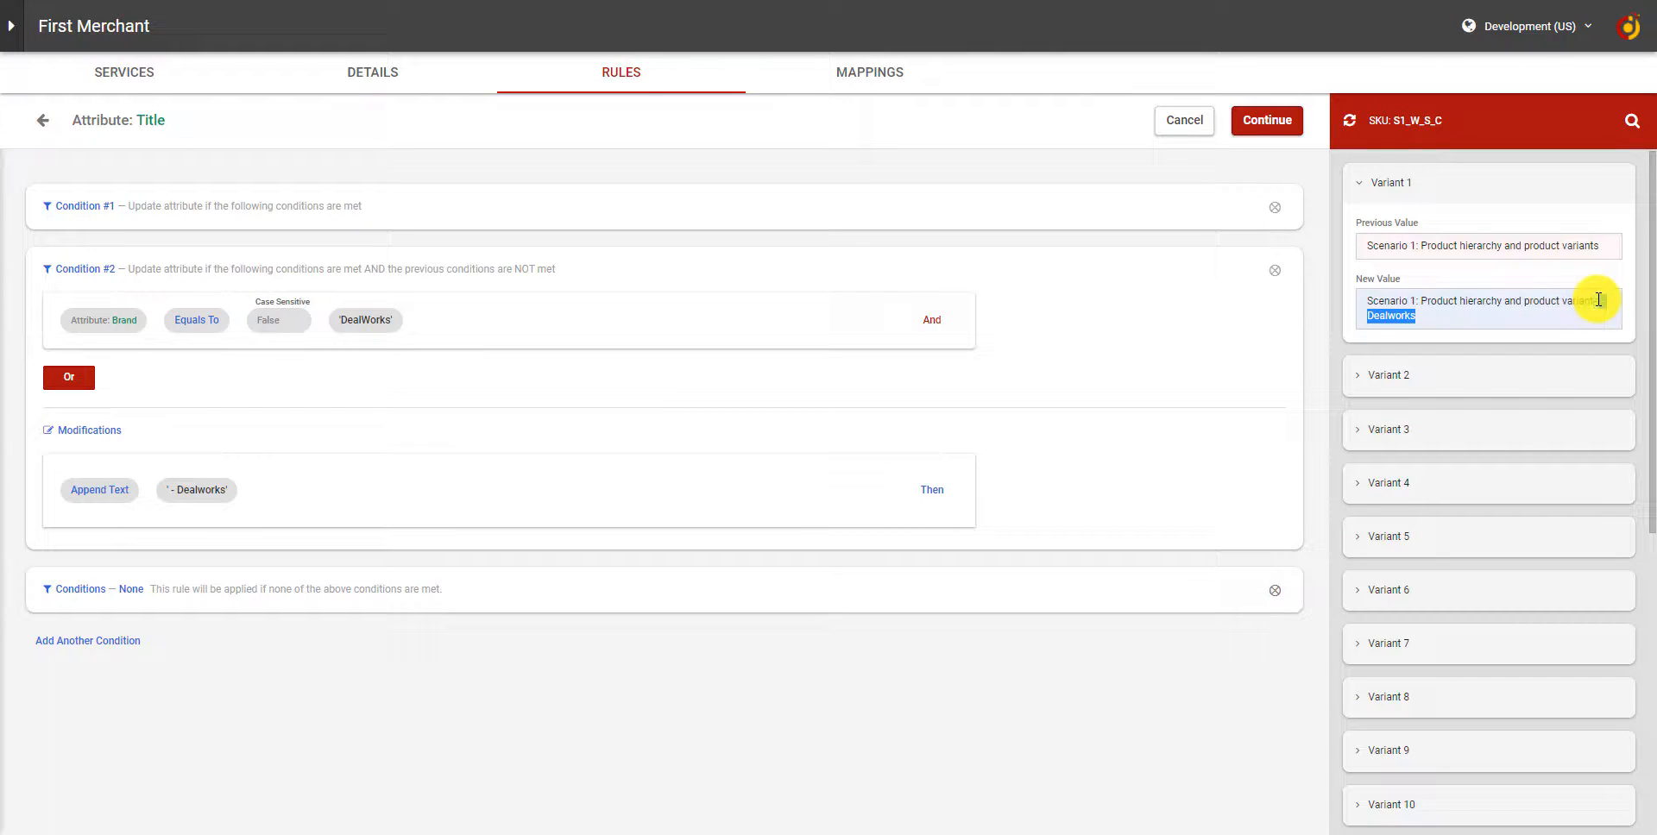
click(1513, 325)
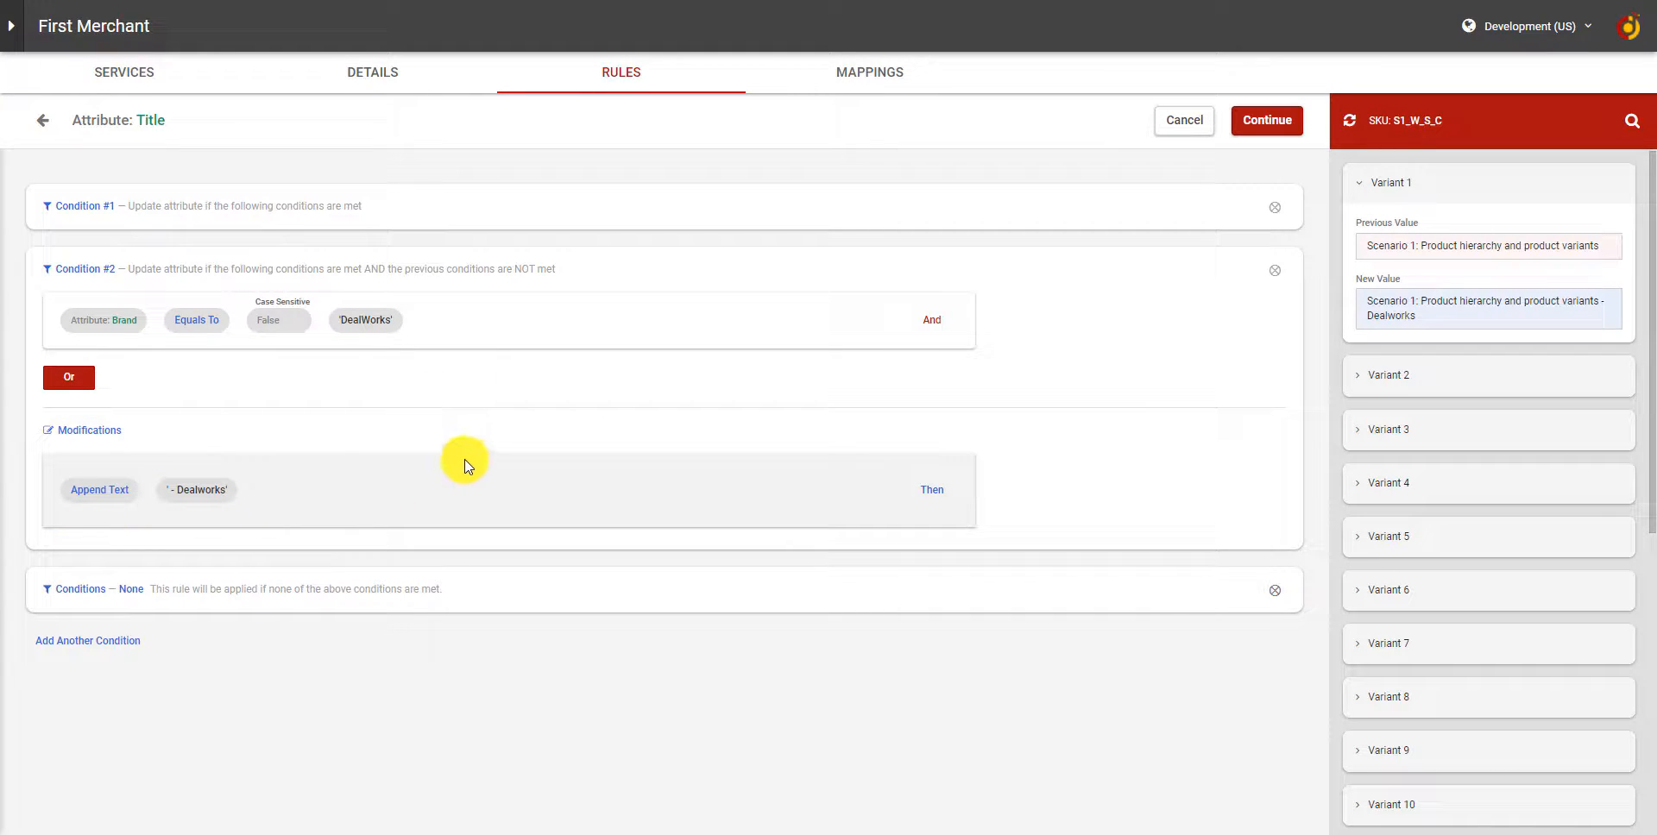
Examine the rule applied when no conditions are met and compare it with Condition #2 of the Title attribute.
click(619, 594)
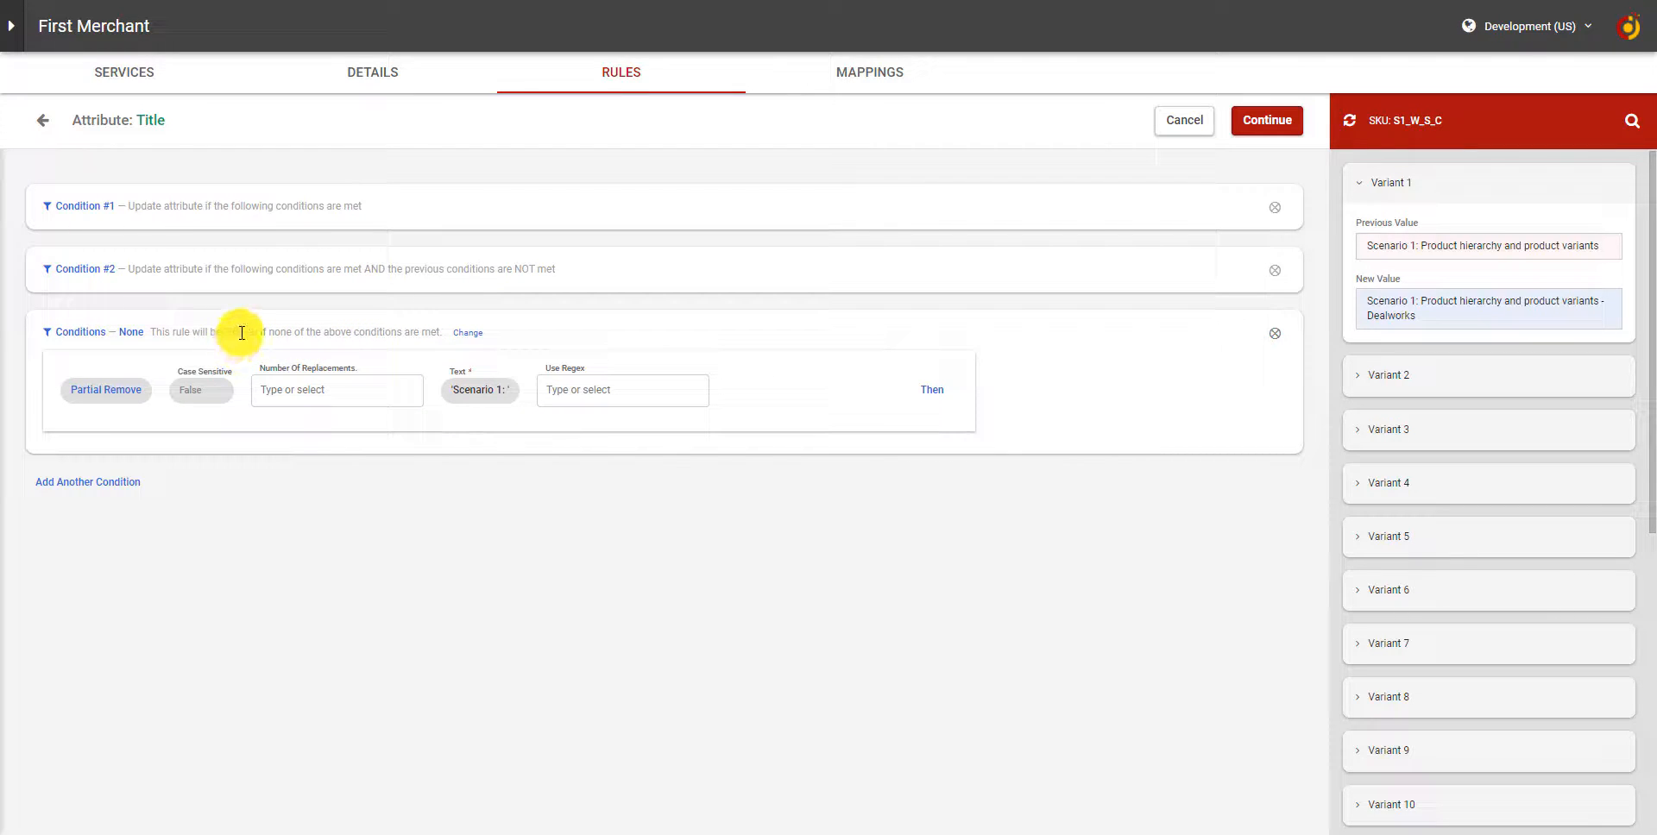
click(265, 264)
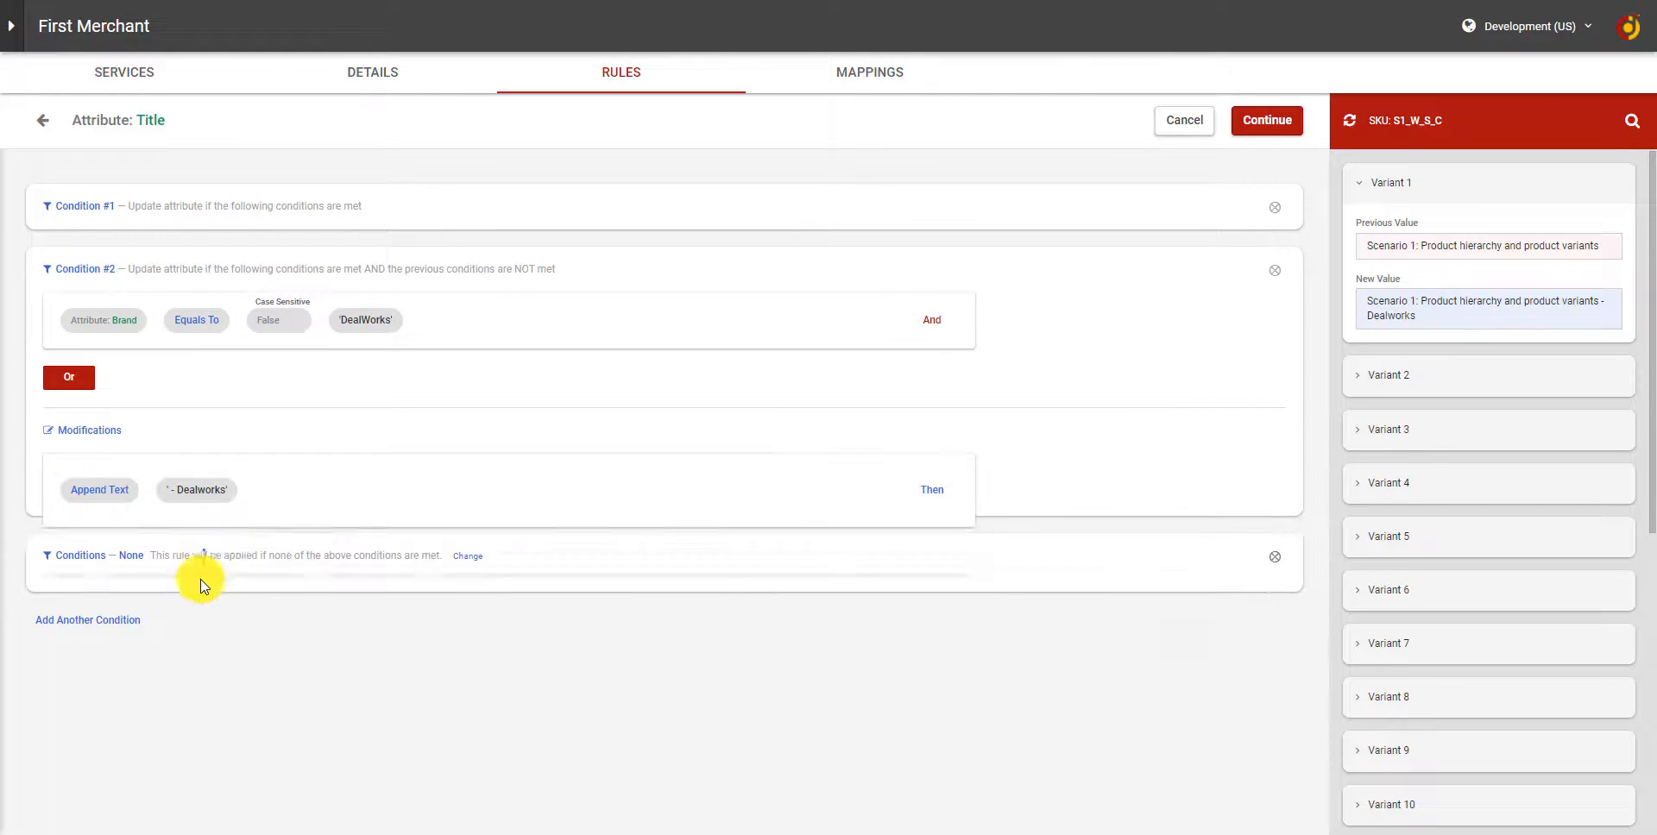
drag(195, 336, 141, 334)
click(106, 336)
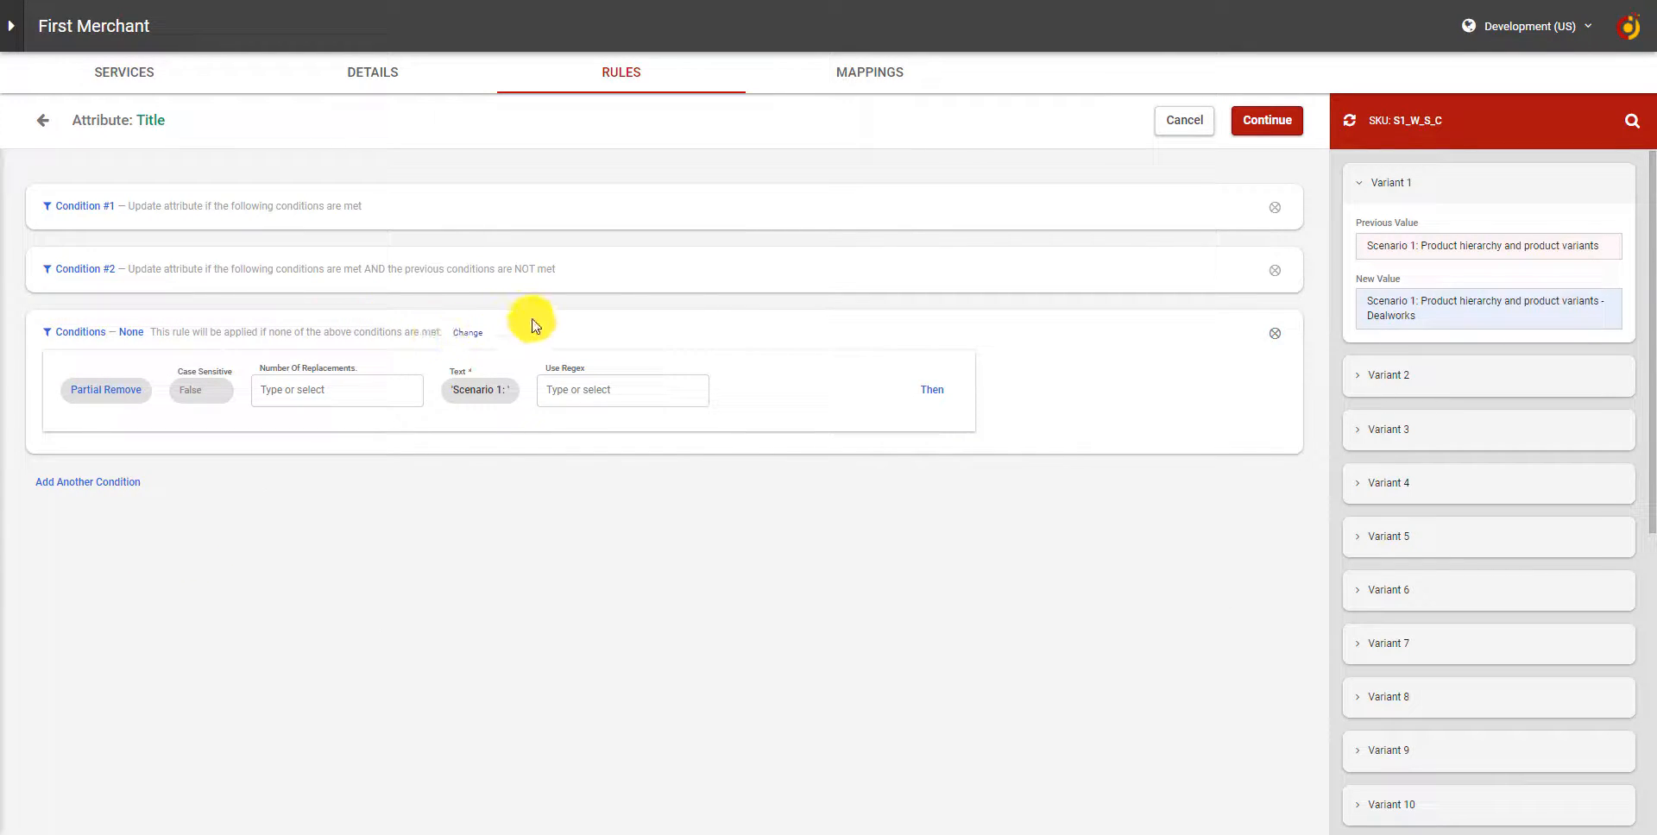
triple_click(739, 327)
click(462, 274)
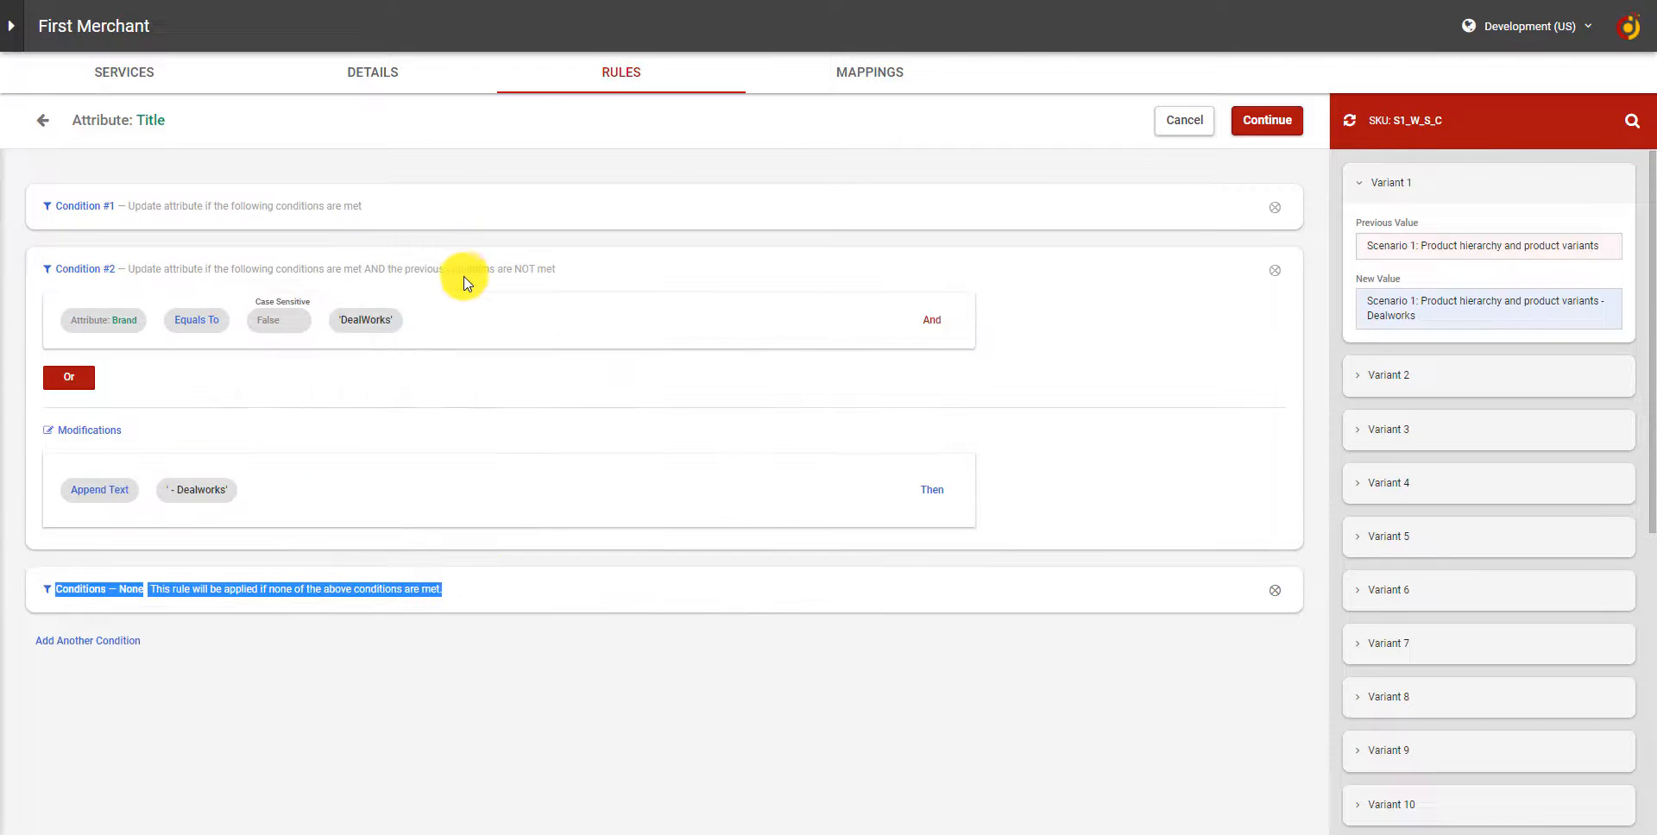
Try to swap the order of Condition #2 and the rule applied when no conditions are met.
drag(465, 276, 414, 629)
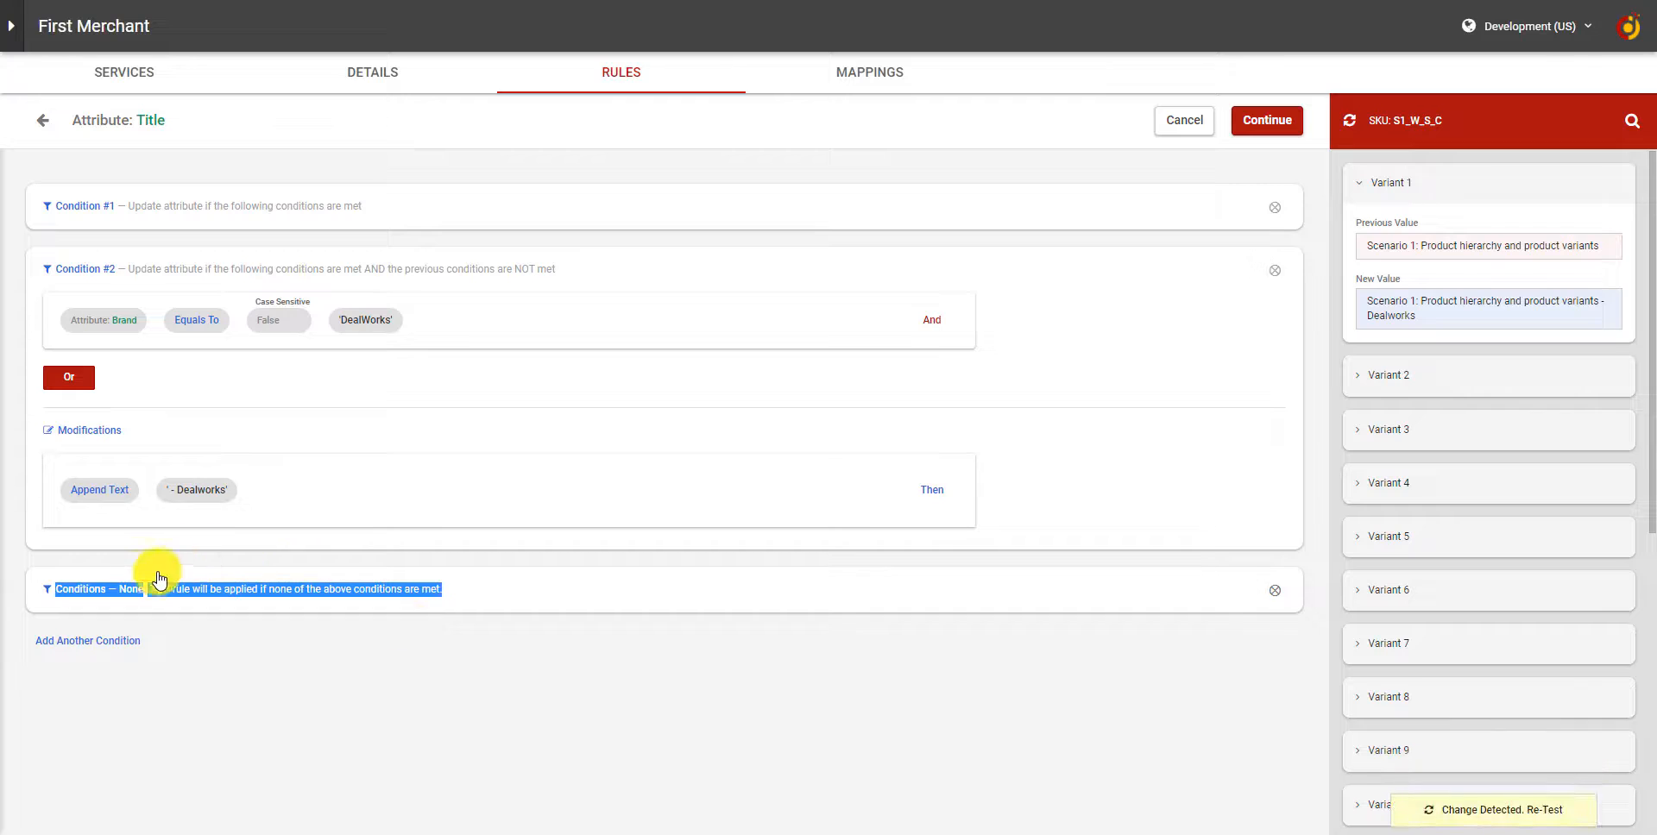
click(195, 583)
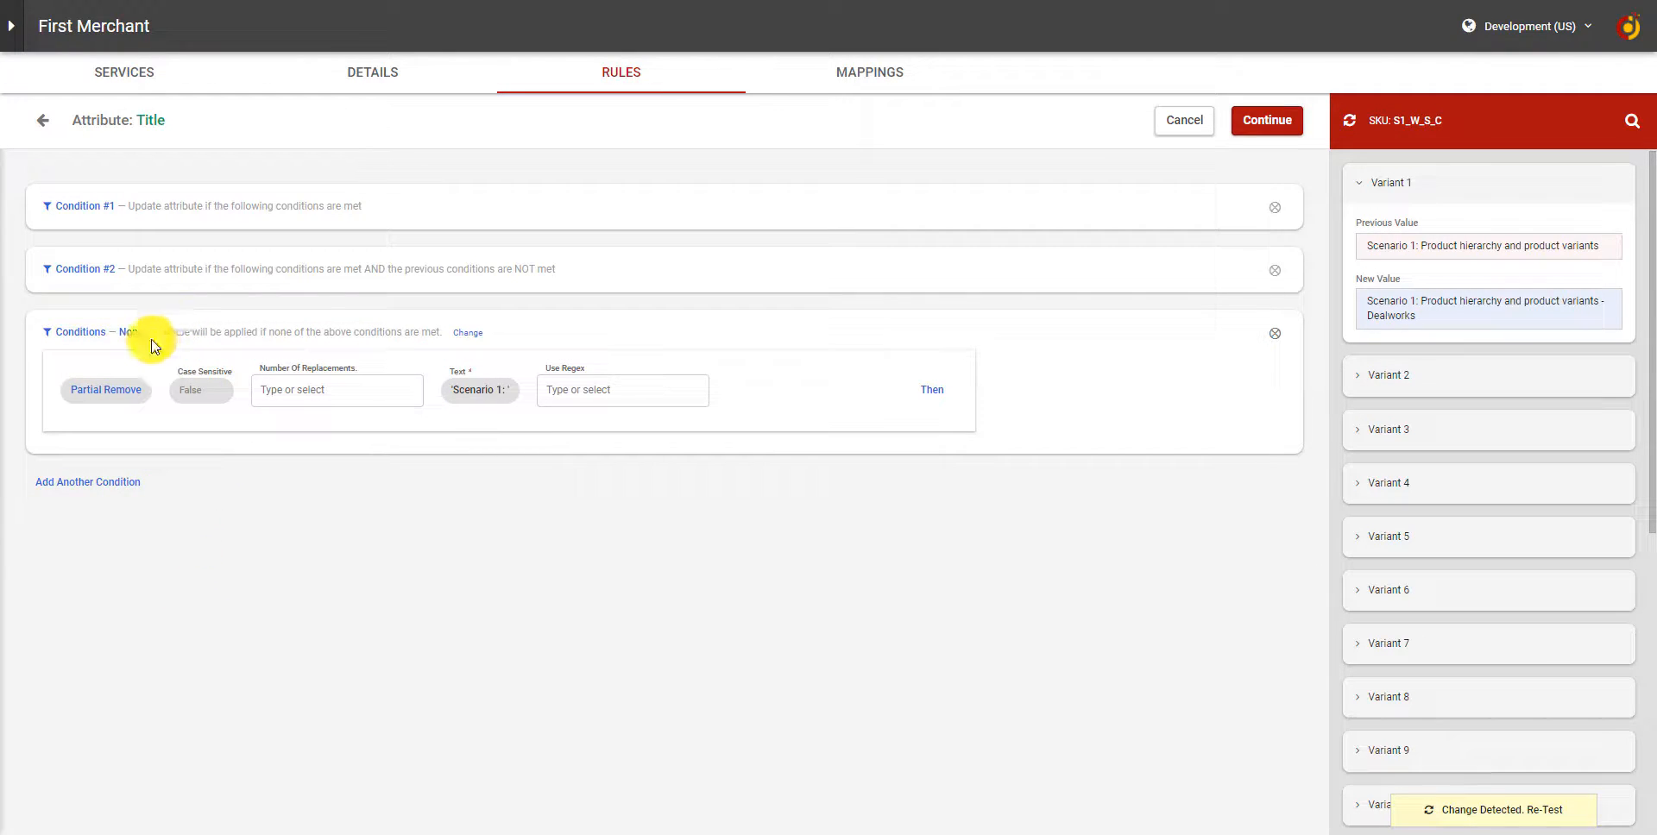
drag(127, 333, 215, 319)
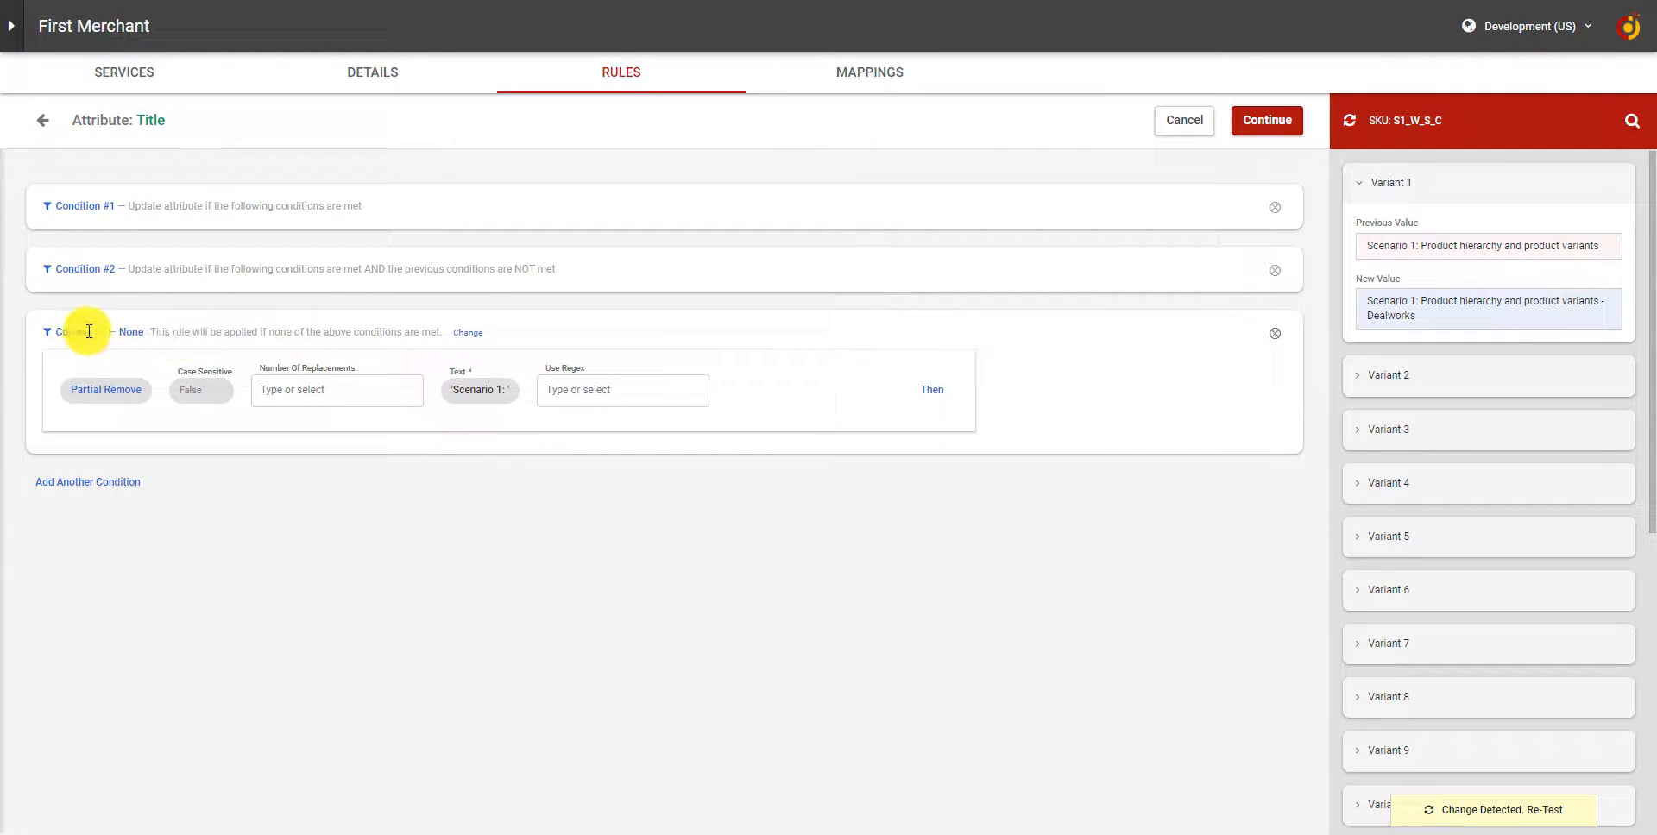
drag(87, 331, 55, 332)
Change the no-conditions rule into a regular condition and move it ahead of the DealWorks brand condition.
click(469, 334)
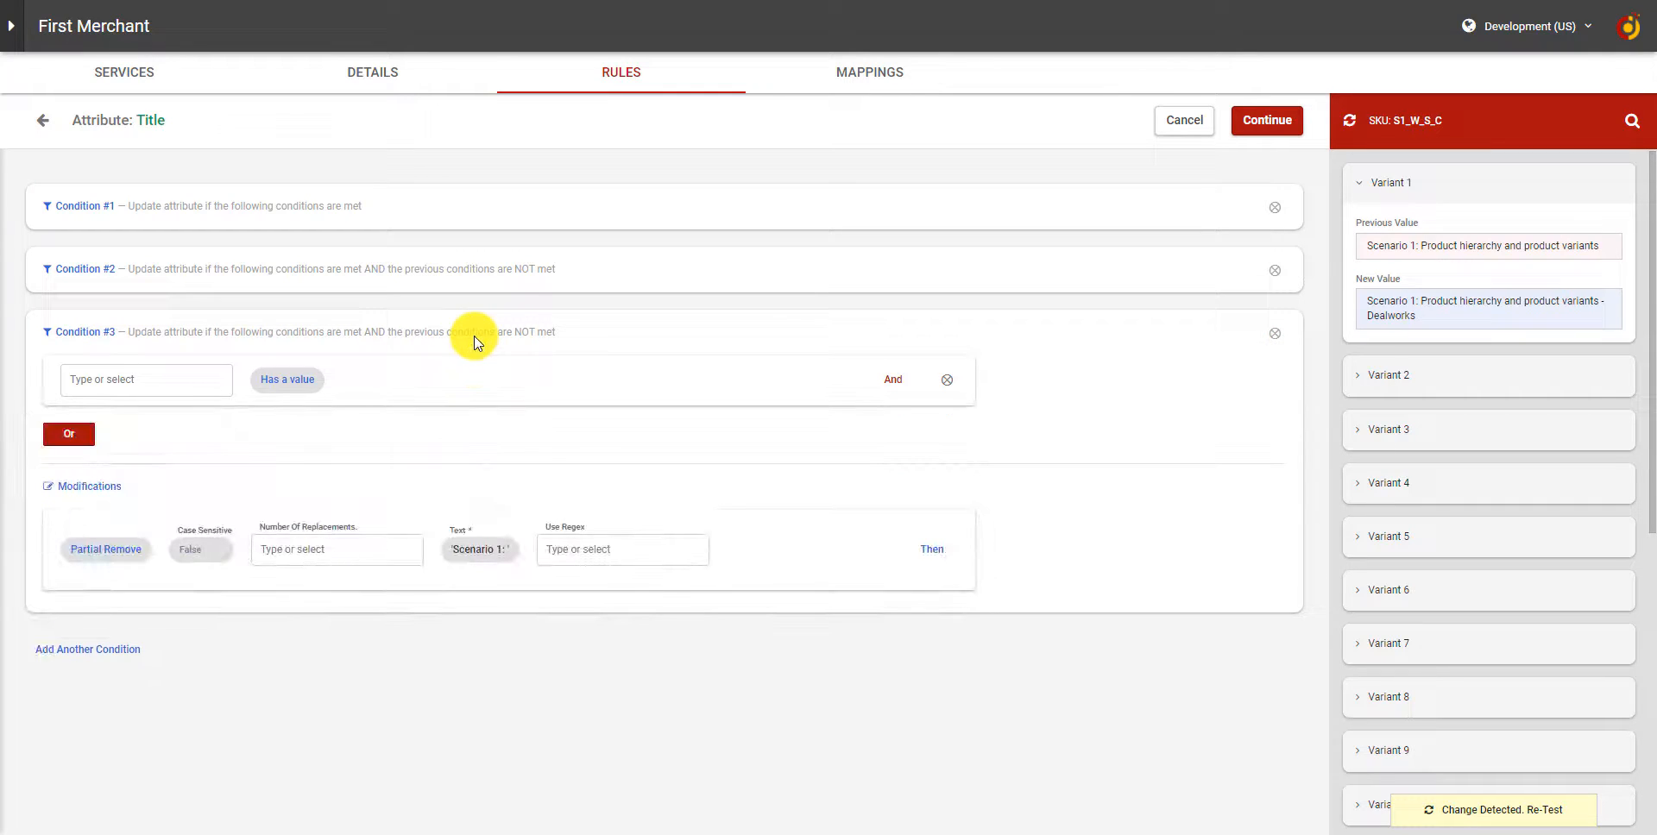
drag(388, 333, 464, 302)
drag(458, 274, 463, 281)
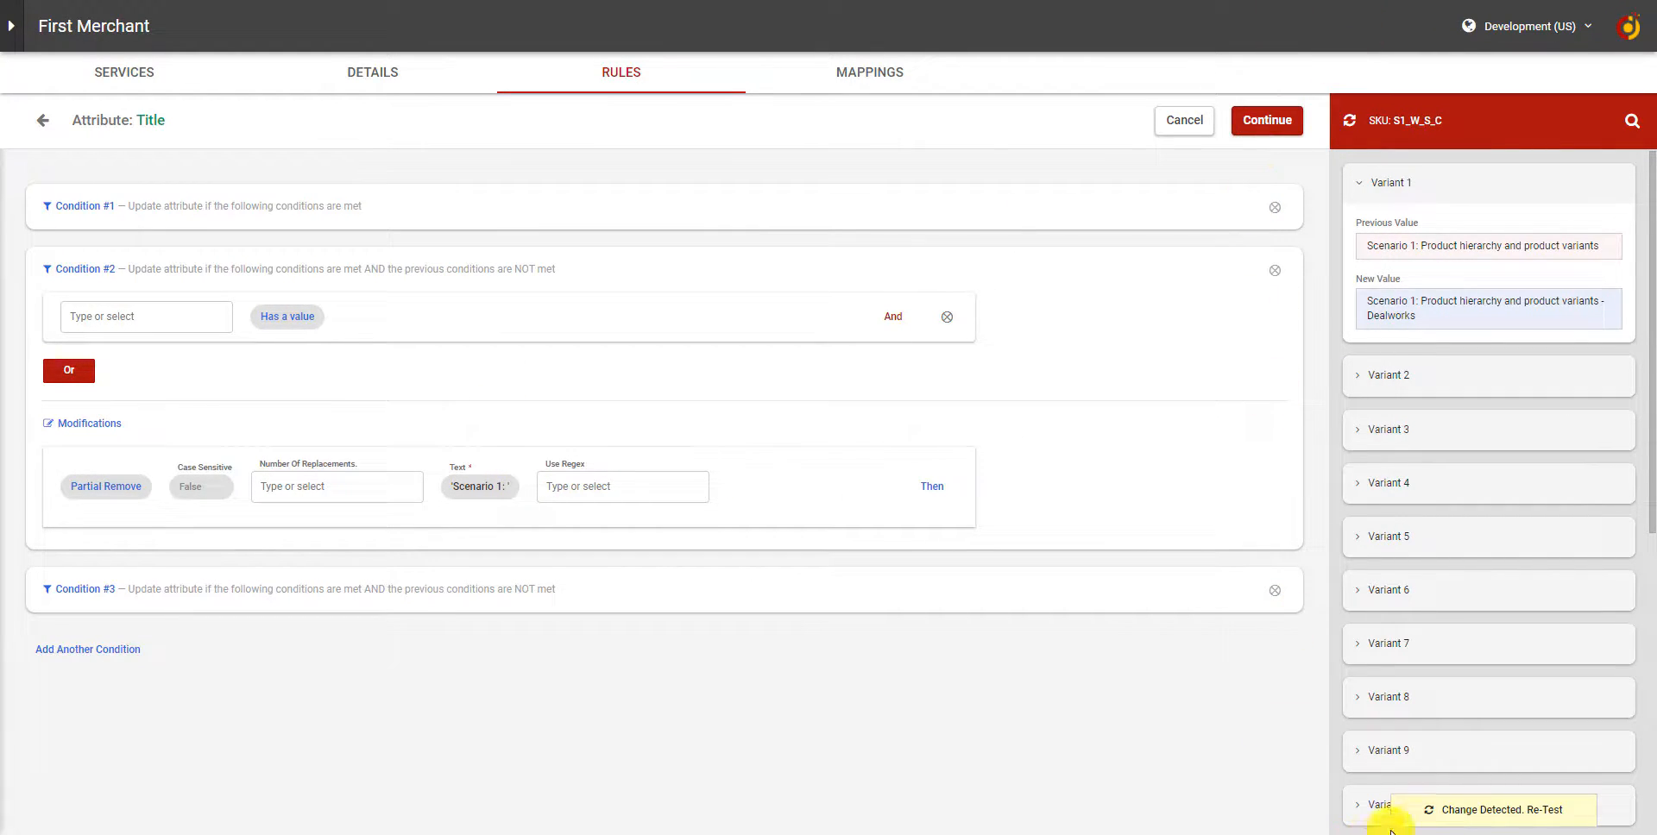
Re-test the reordered Title conditions and compare Variant 1's previous and new values.
click(1432, 811)
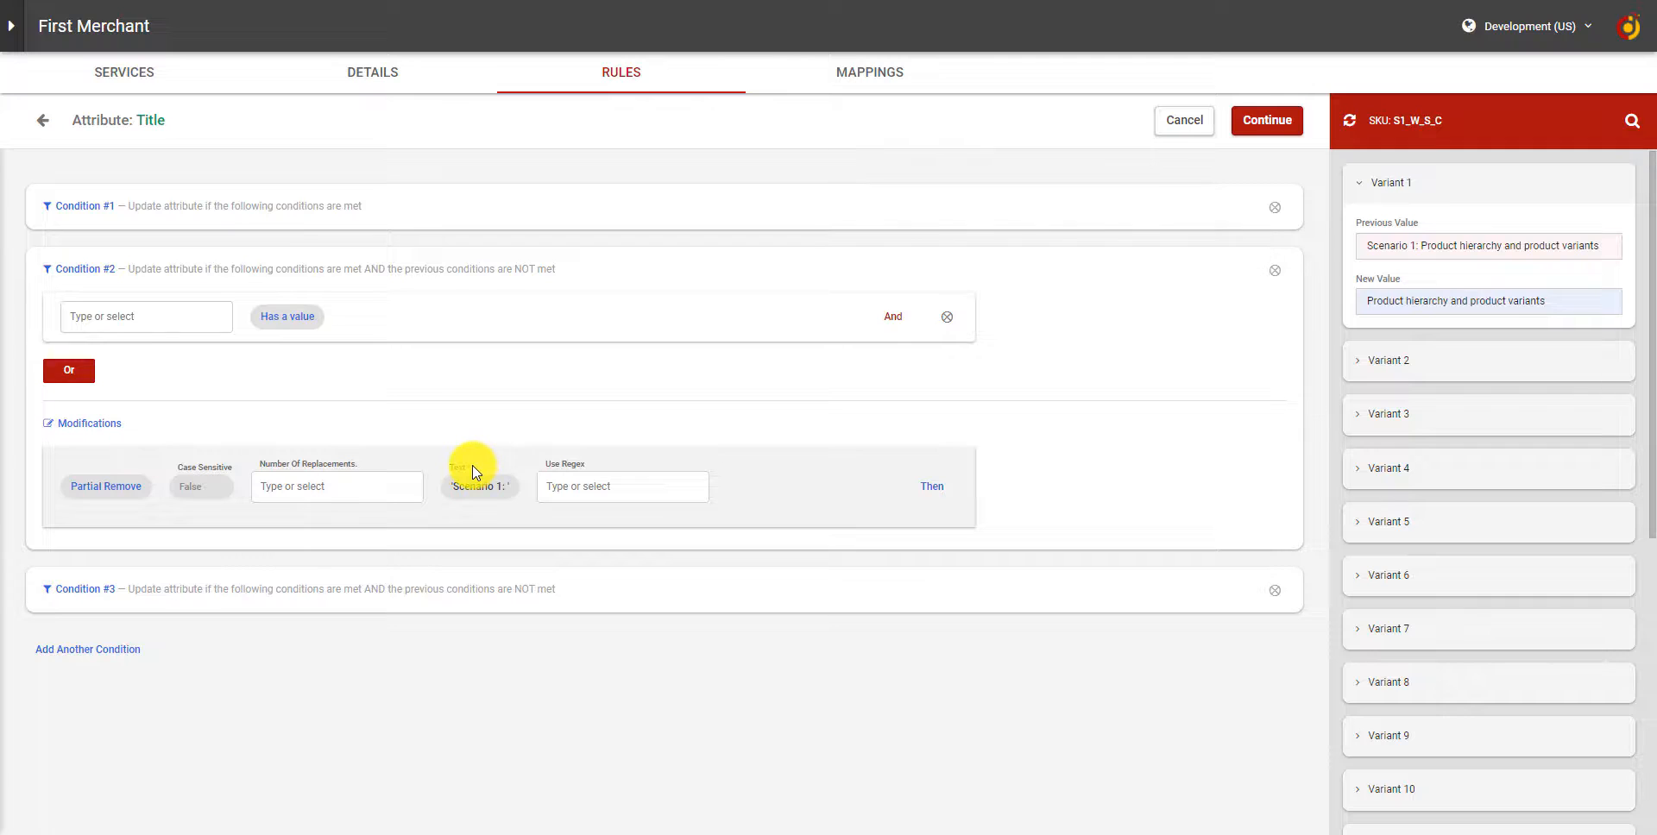
click(228, 588)
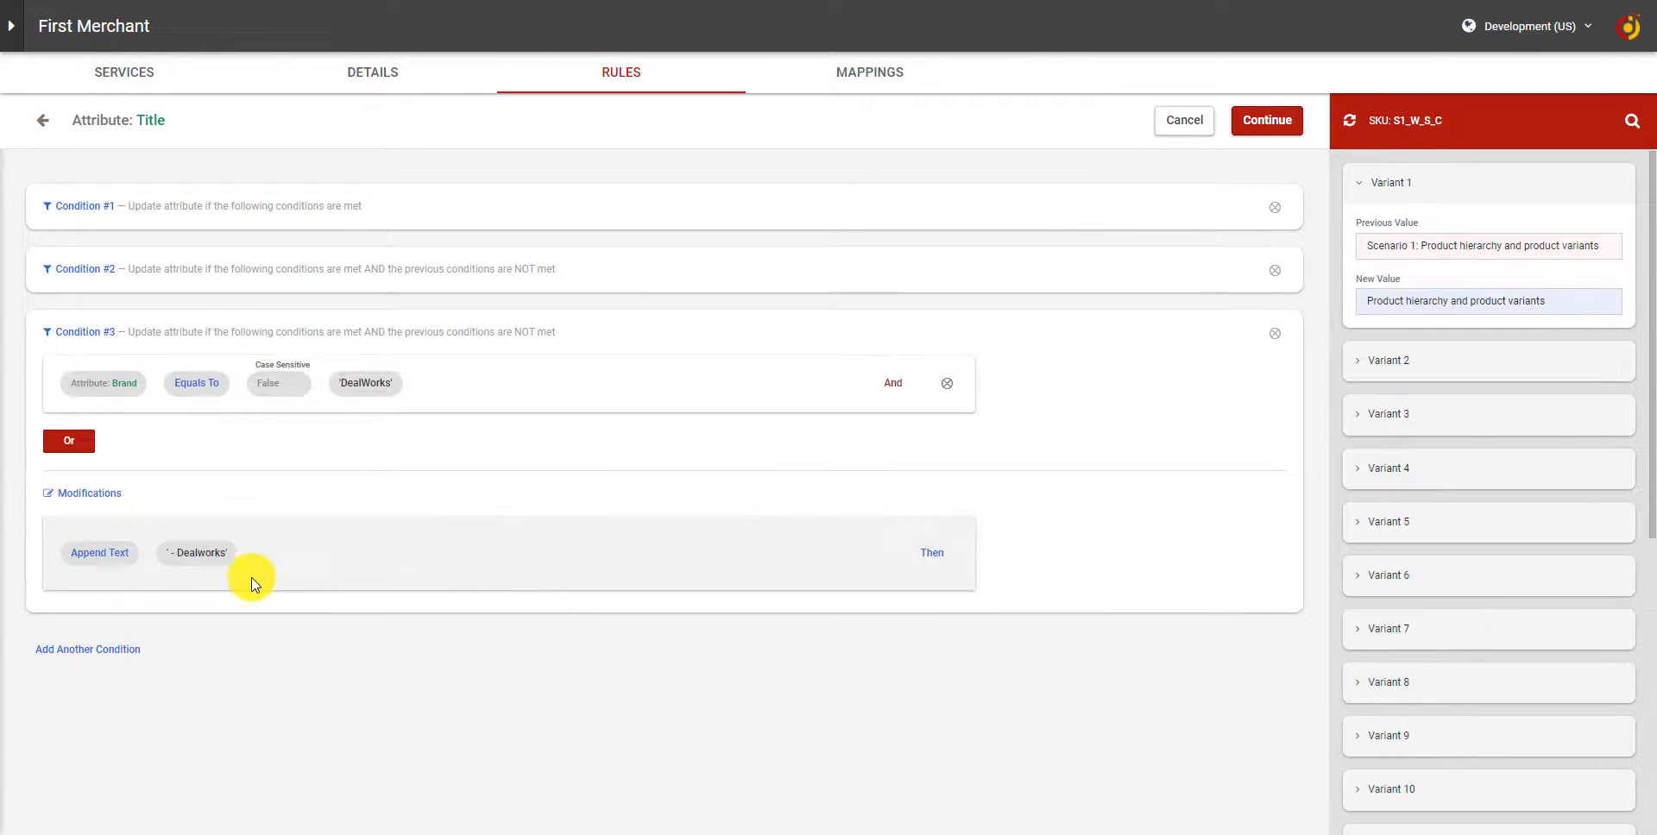
click(482, 271)
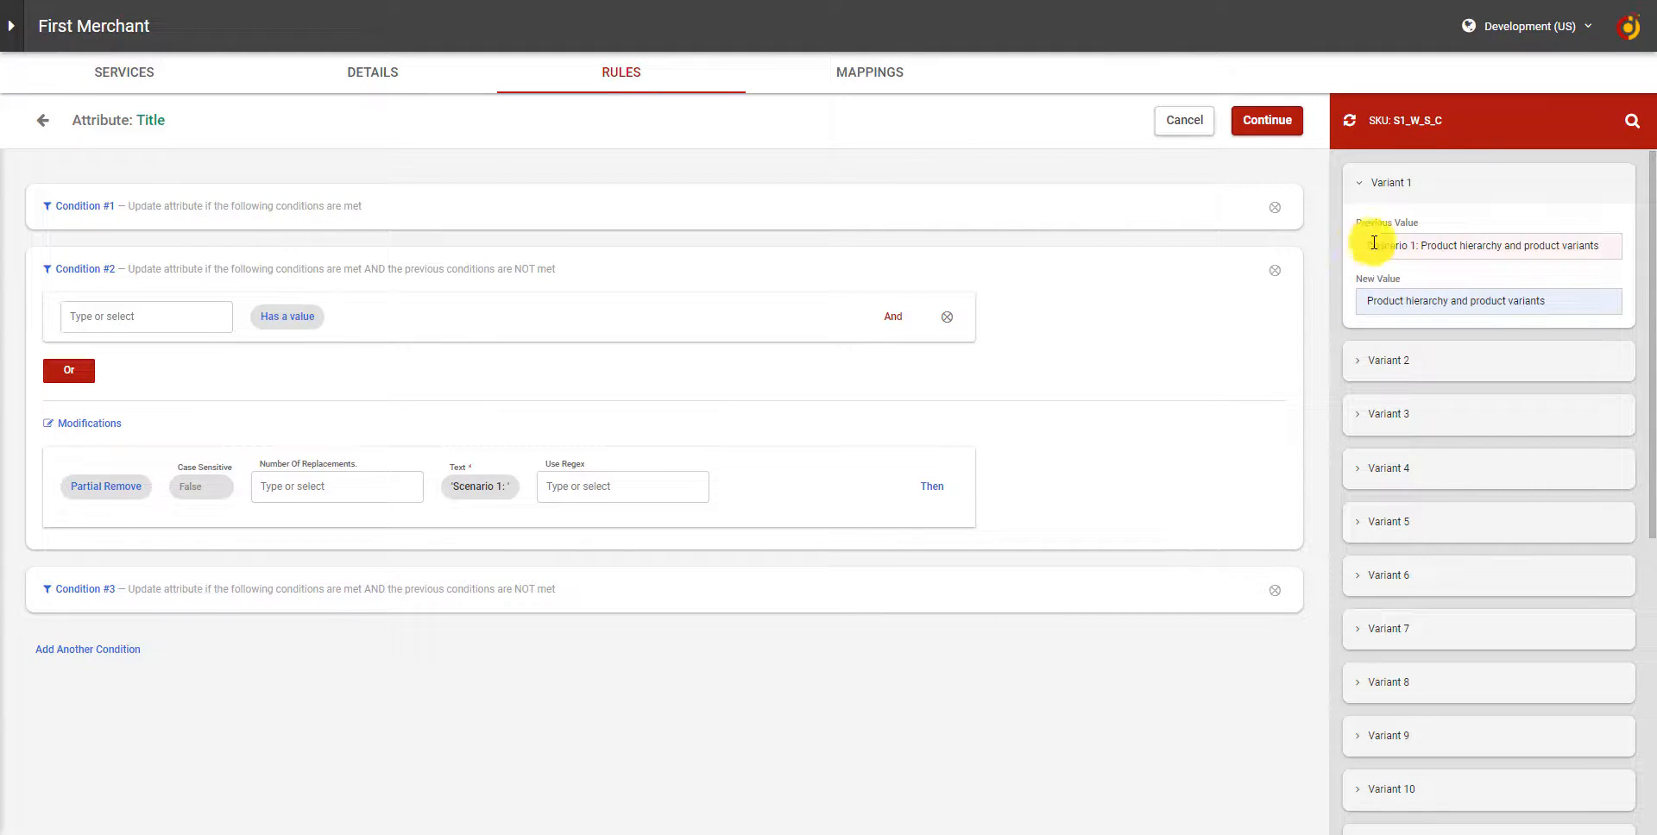
drag(1374, 244, 1428, 246)
drag(1372, 304, 1559, 302)
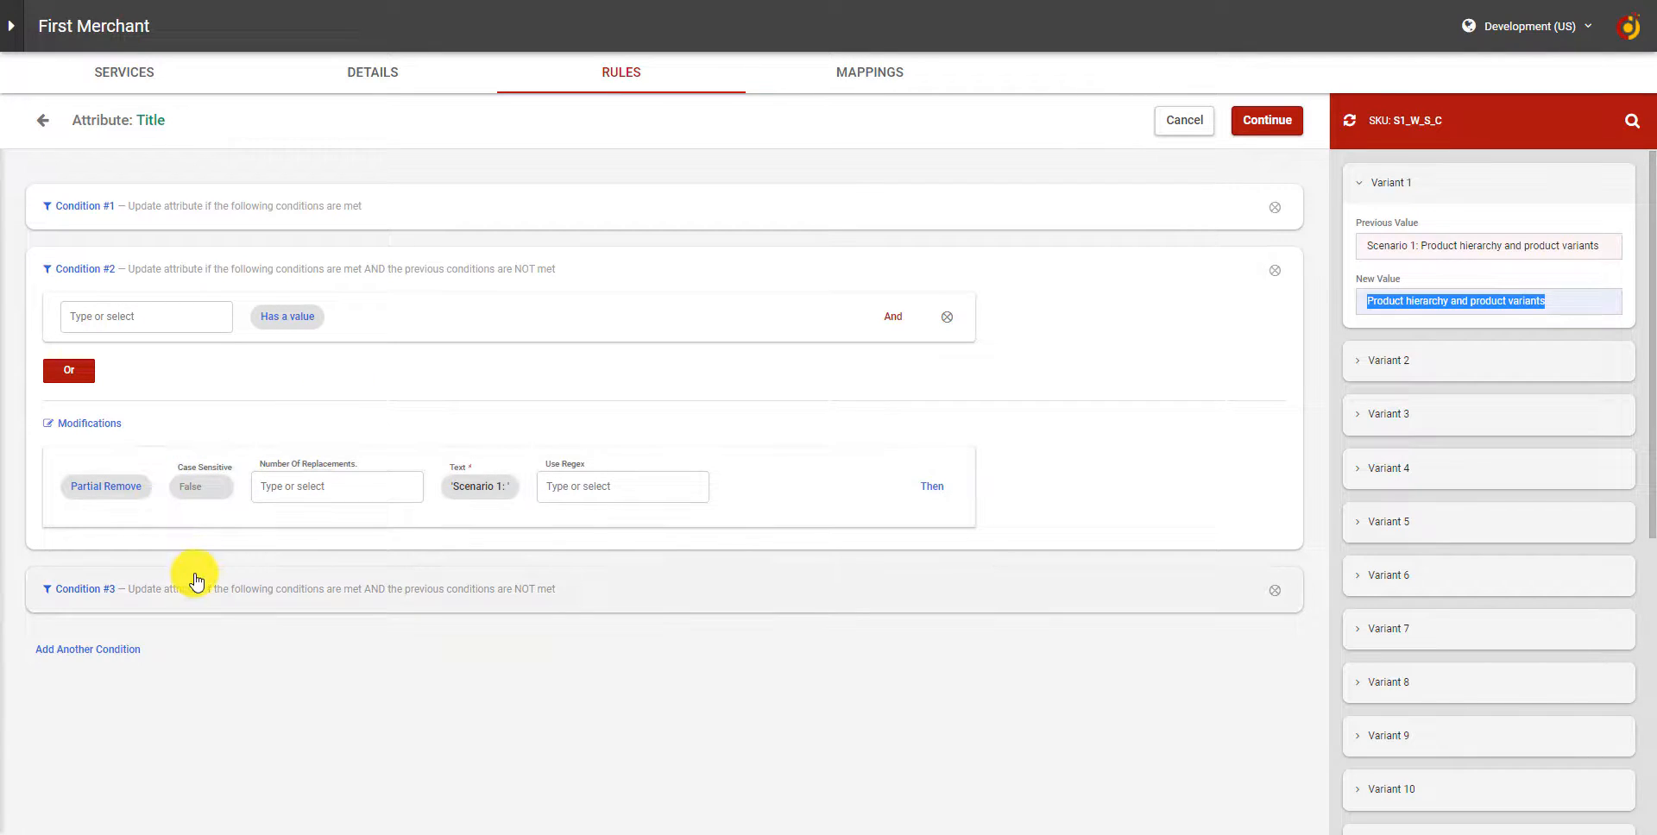
Add another condition to the Title rule as a regular one, and discard all changes made to the rule.
click(108, 652)
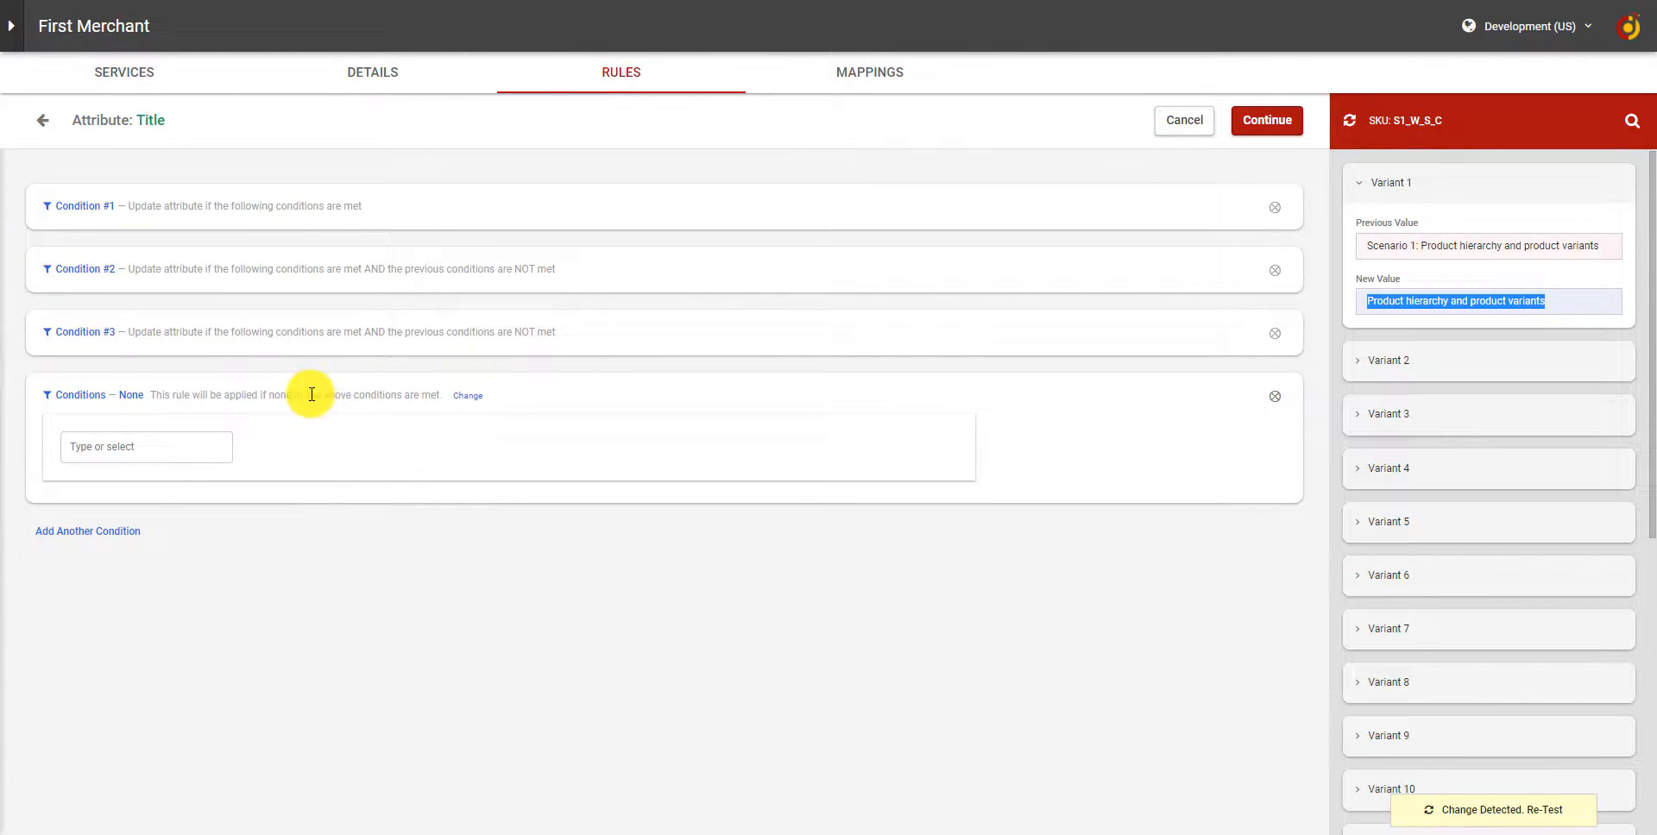
click(468, 395)
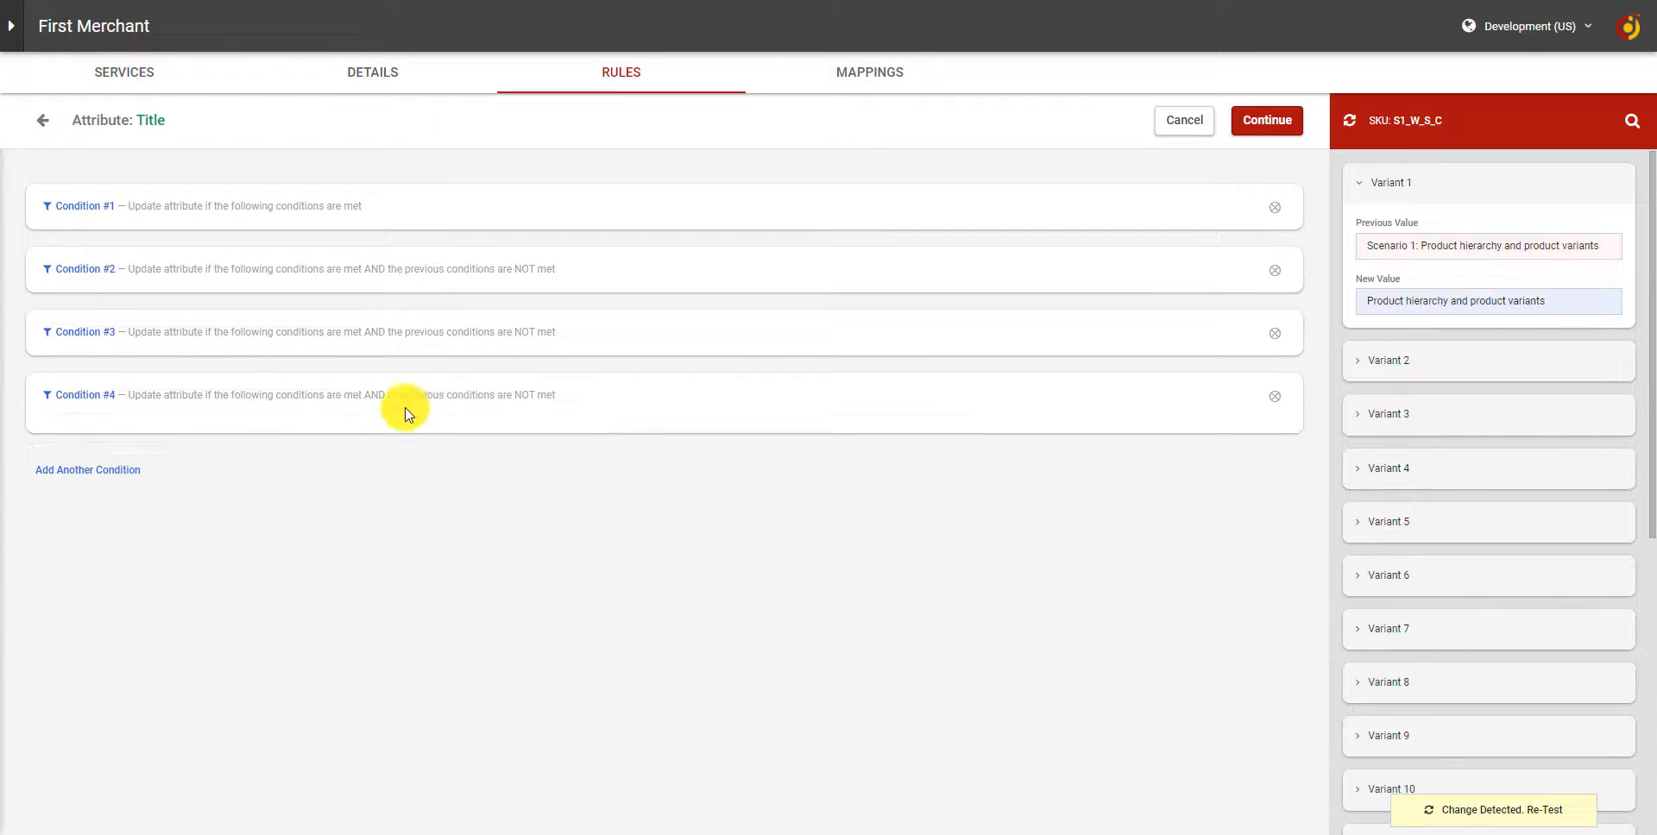
click(406, 413)
drag(288, 396, 298, 602)
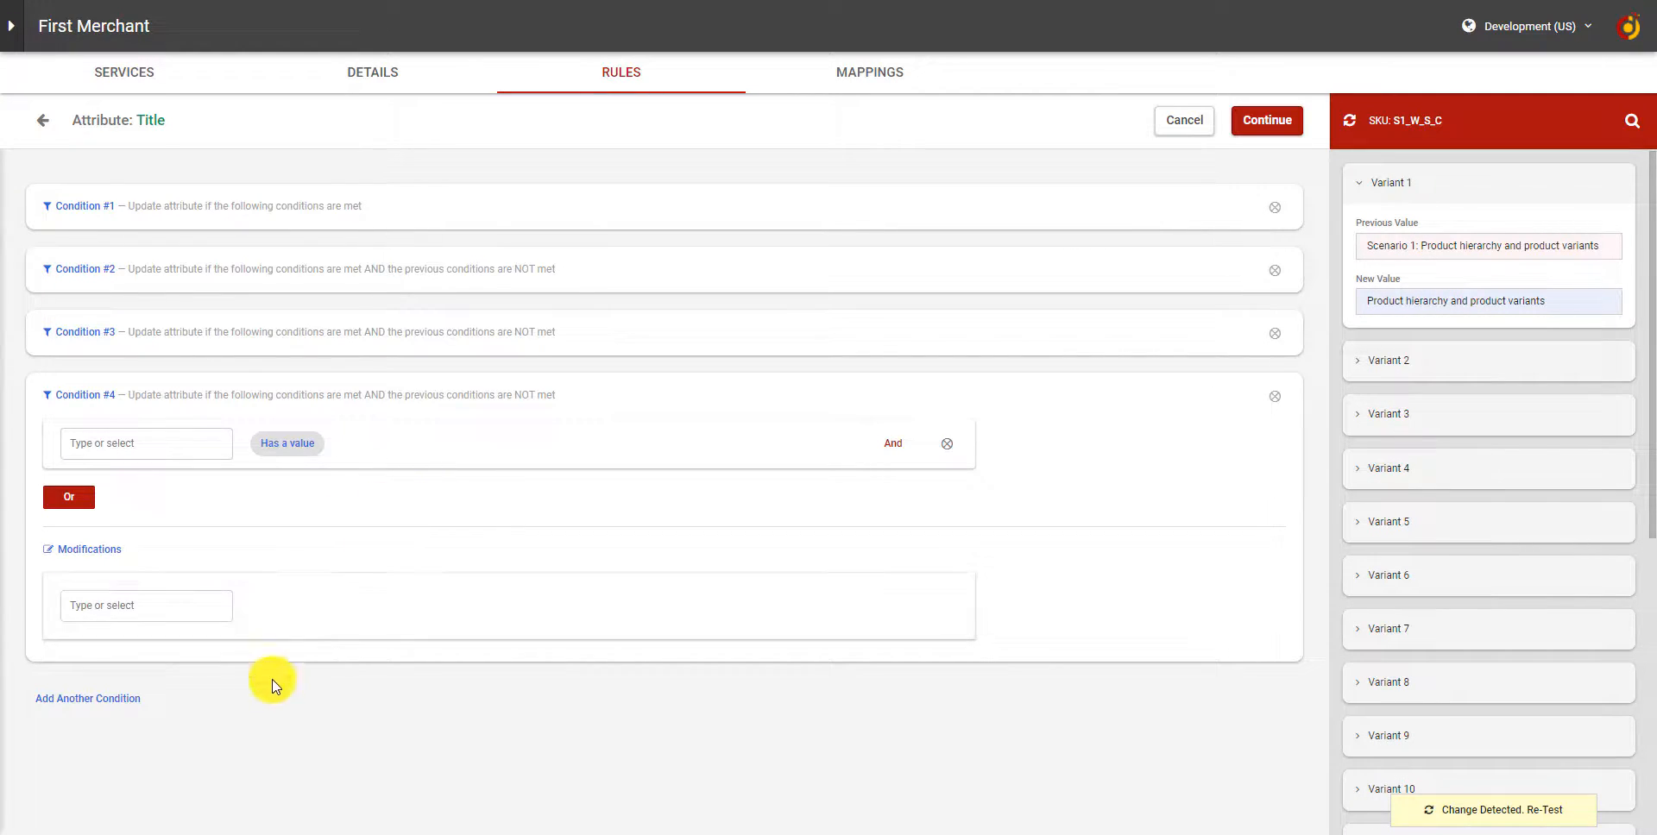
click(41, 120)
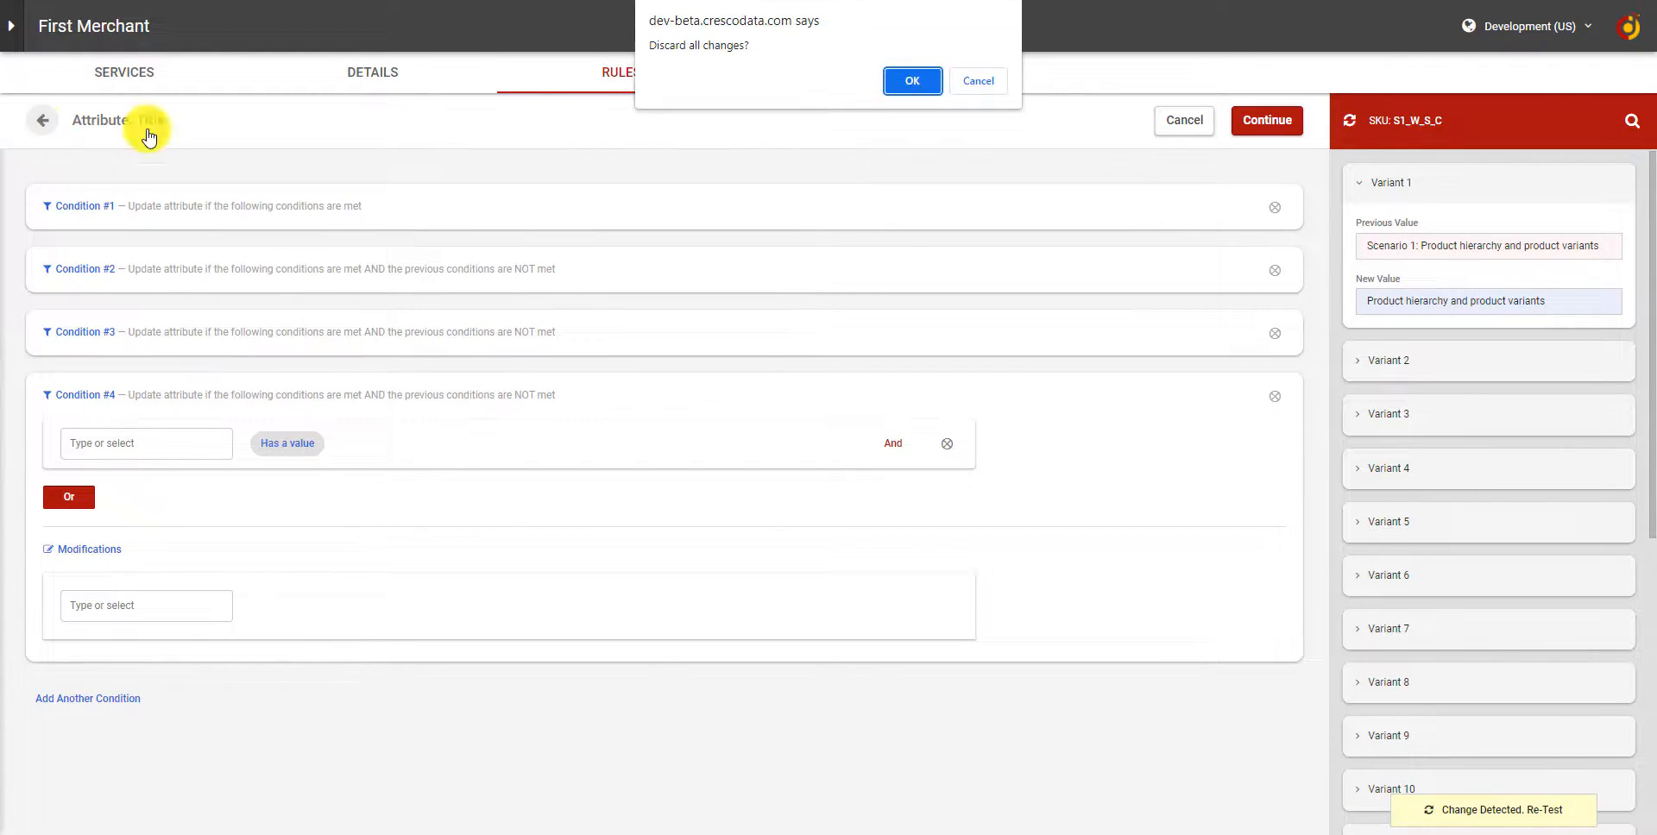
click(913, 79)
Open the Description Html rule and examine the website link text that Partial Remove strips from Variant 1's previous value.
scroll(1135, 629, down, 5)
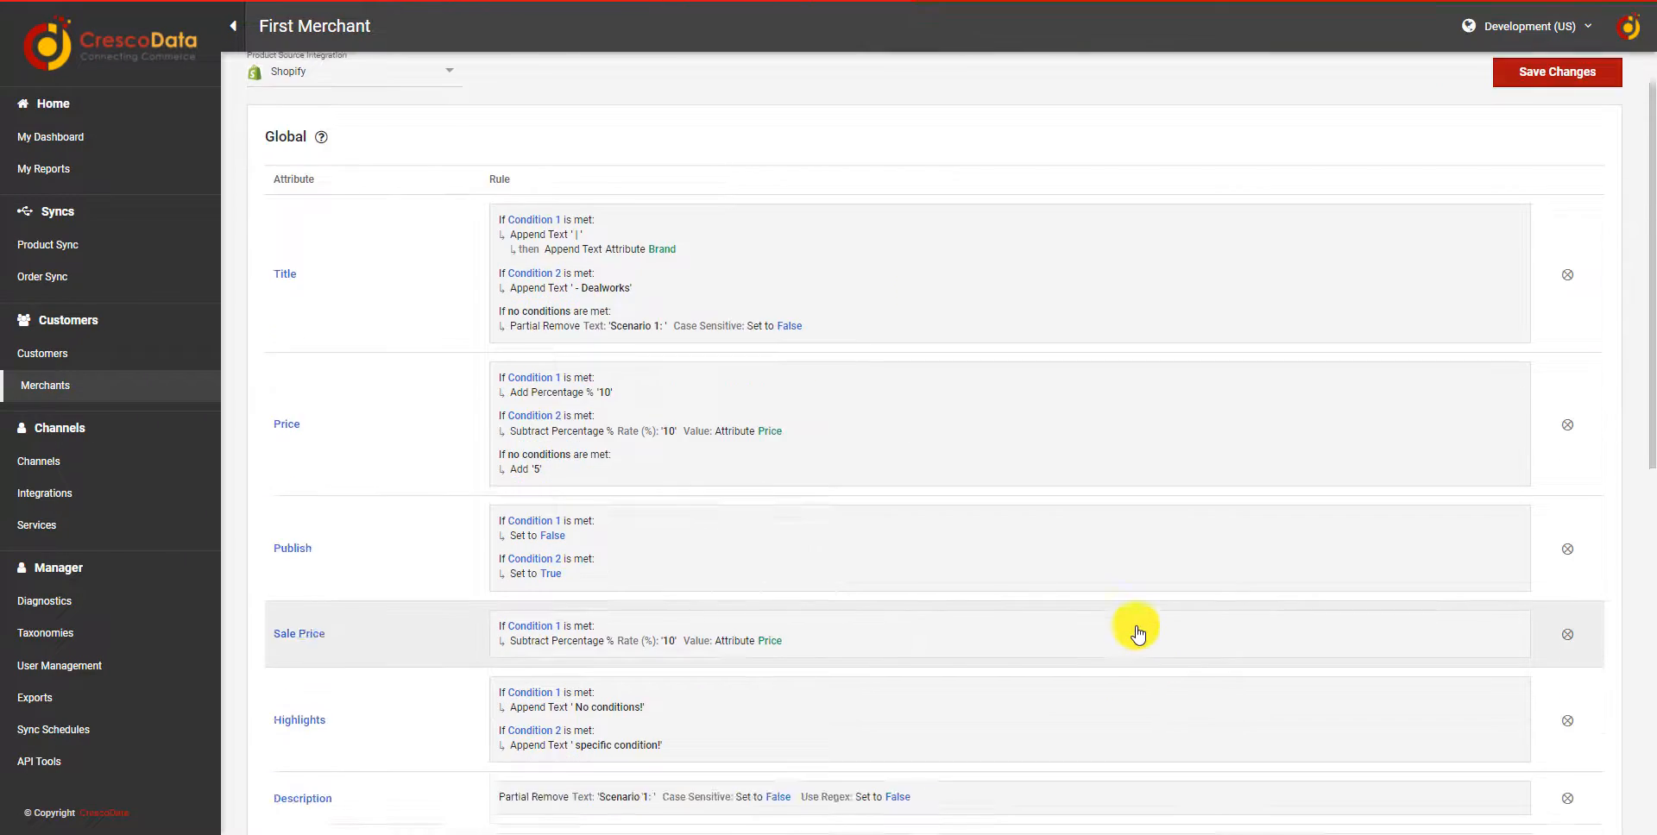
click(746, 617)
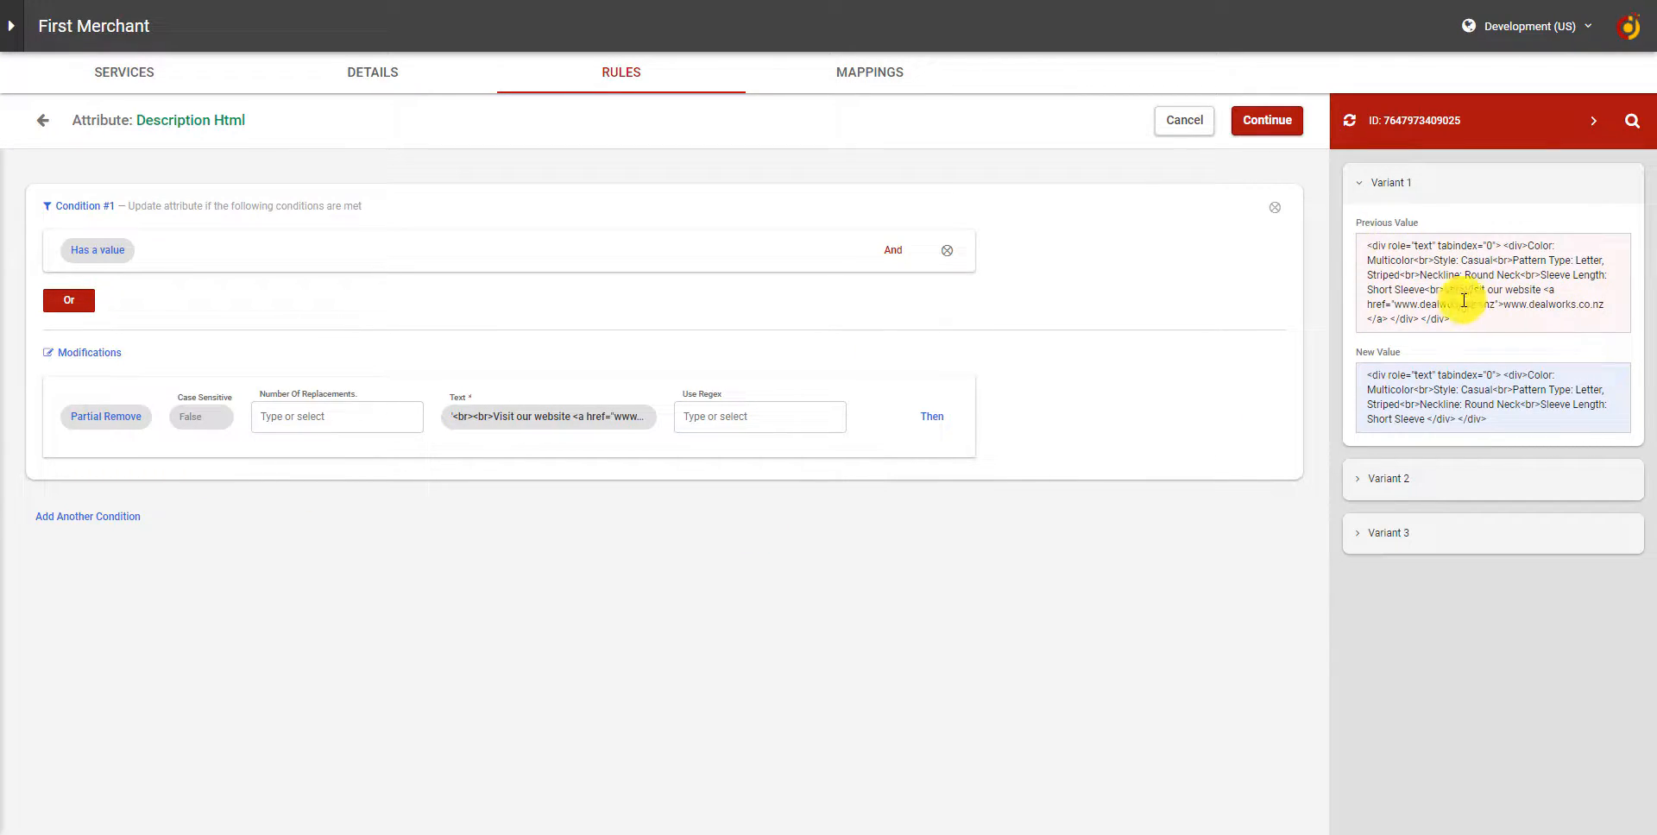
drag(1427, 289, 1393, 321)
right_click(1391, 321)
click(1403, 328)
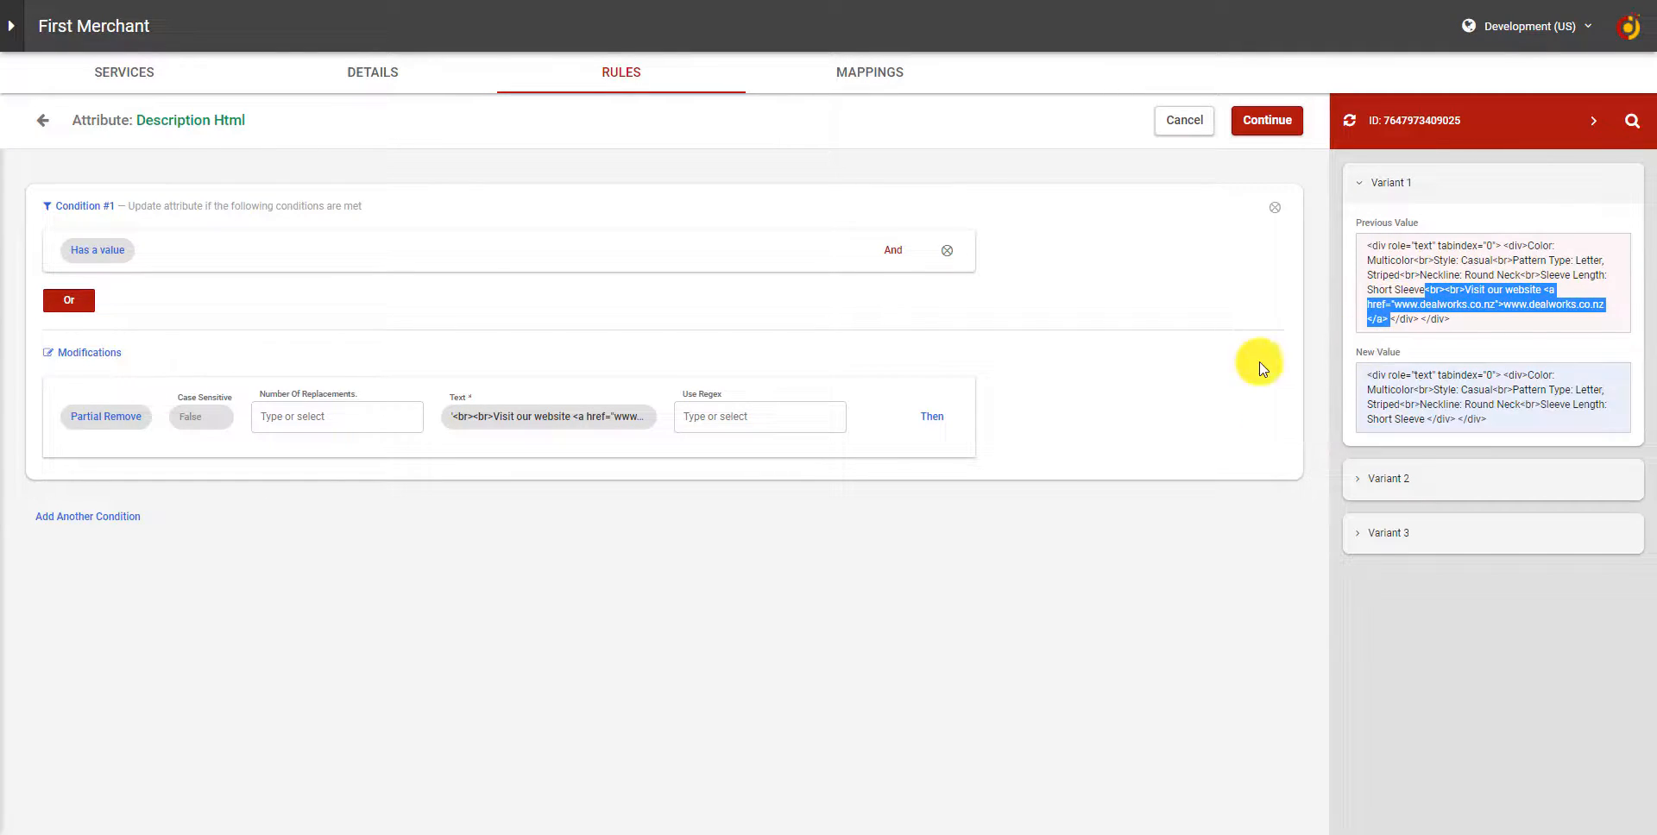
click(499, 419)
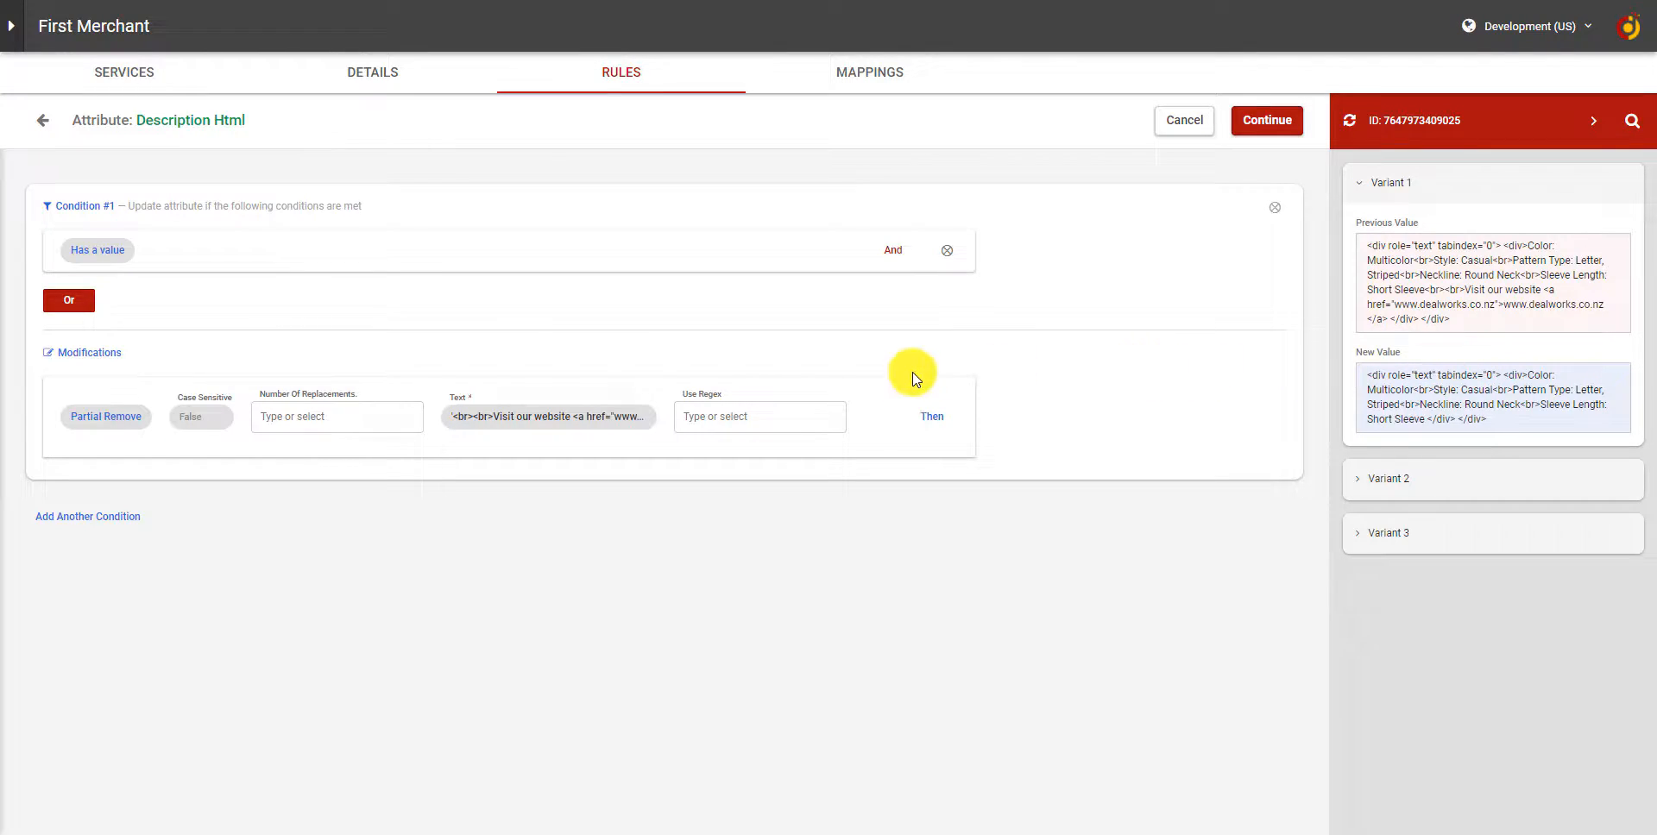
Copy the "<br>Neckline: Round Neck<br>Sleeve Length: Short Sleeve" portion of descriptionHtml from the tested product's Cresco record and close the record.
click(1424, 121)
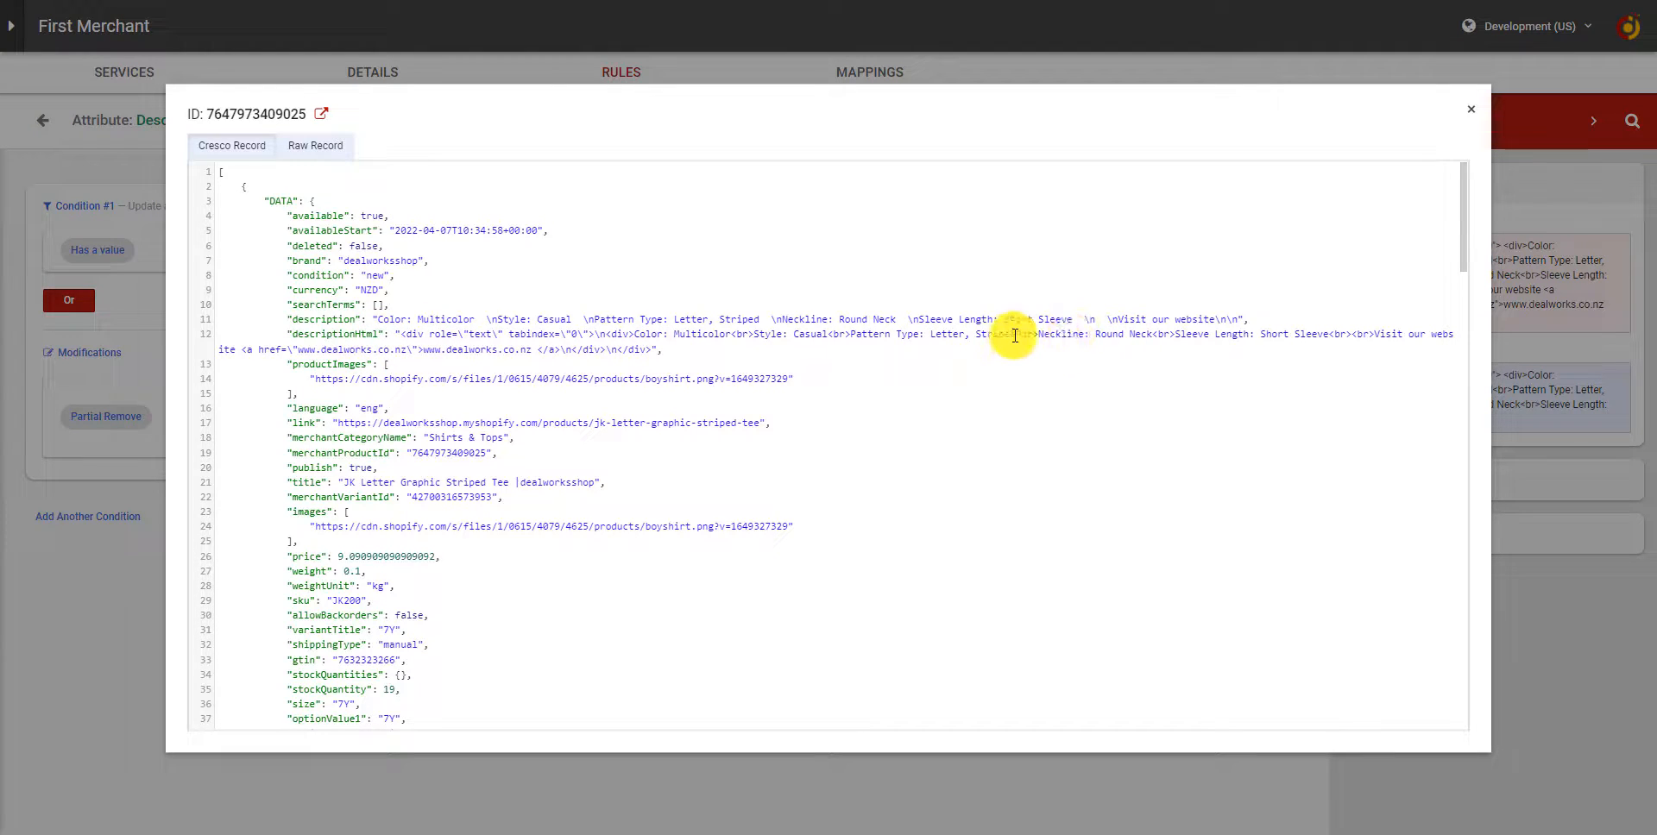
drag(1018, 335, 1323, 334)
right_click(1329, 332)
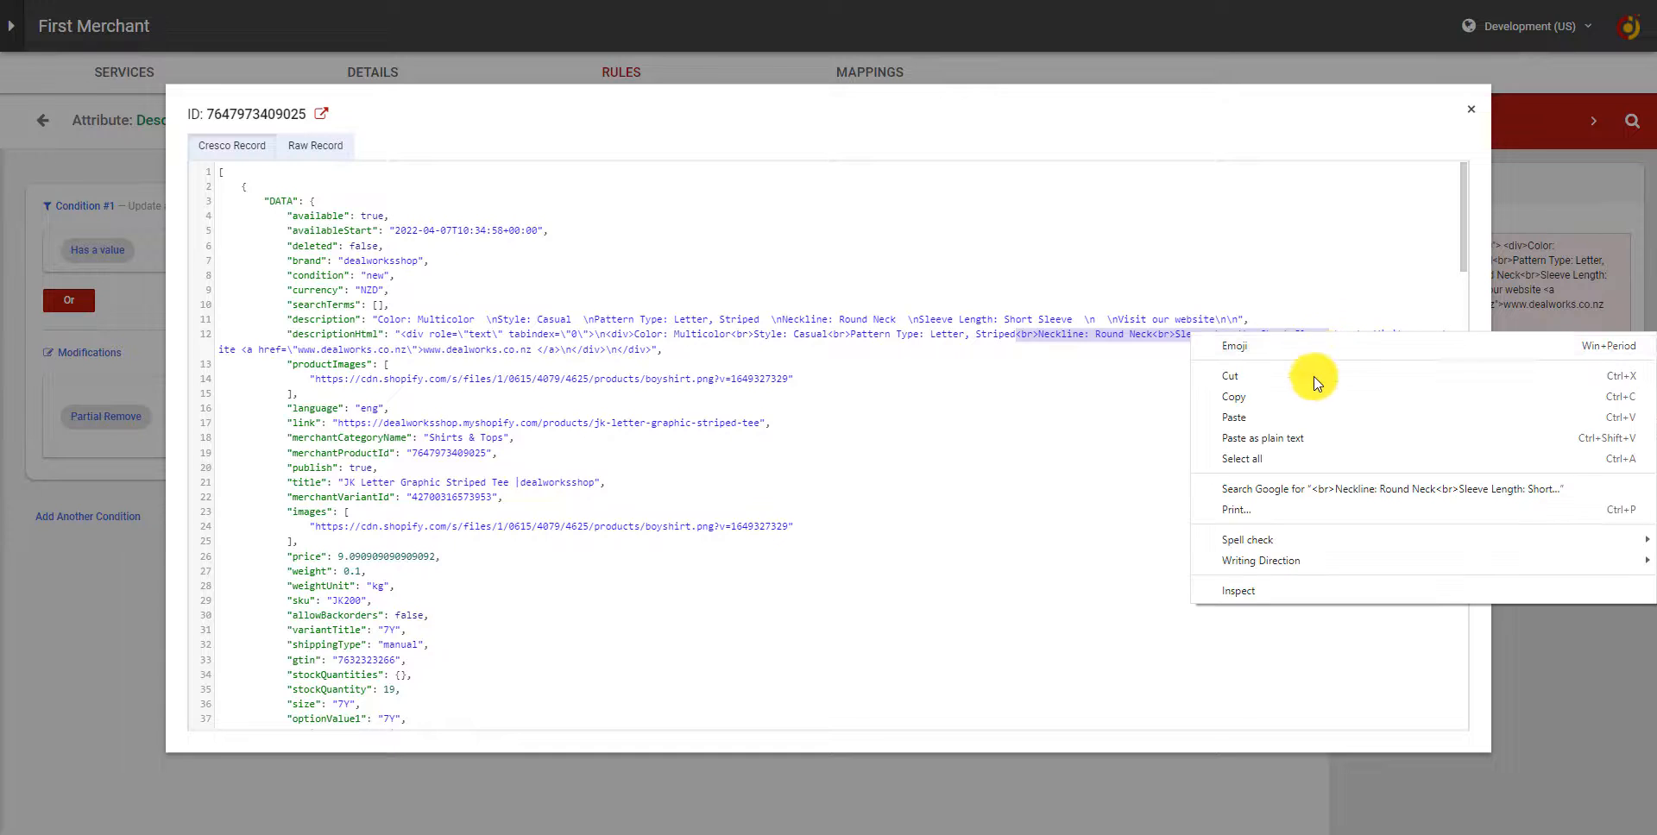
click(1297, 406)
right_click(1265, 346)
click(1324, 328)
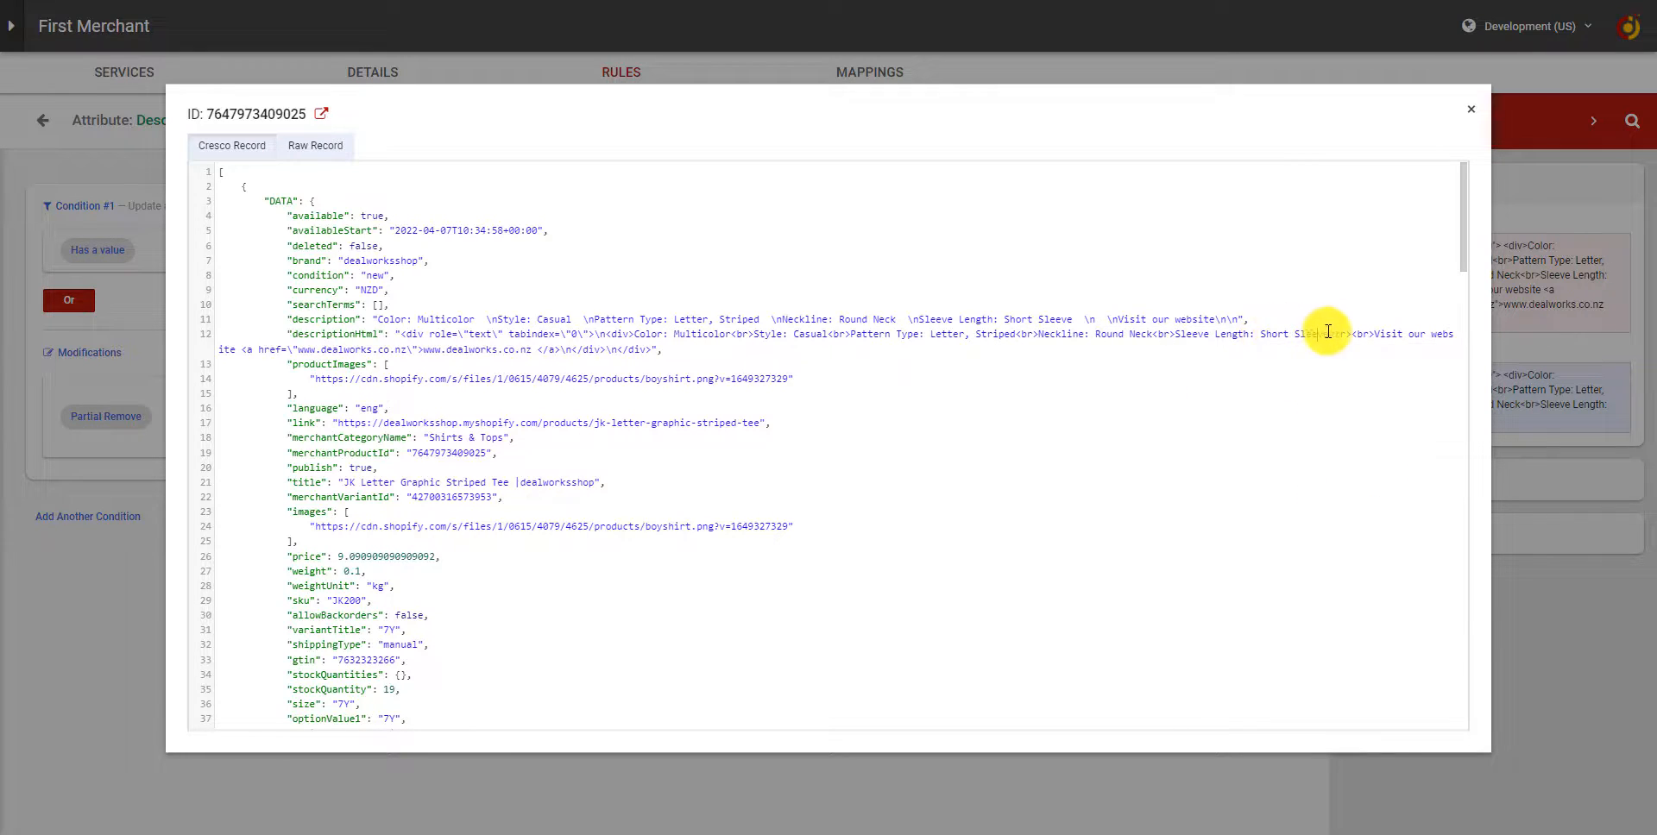
drag(1324, 340, 1015, 336)
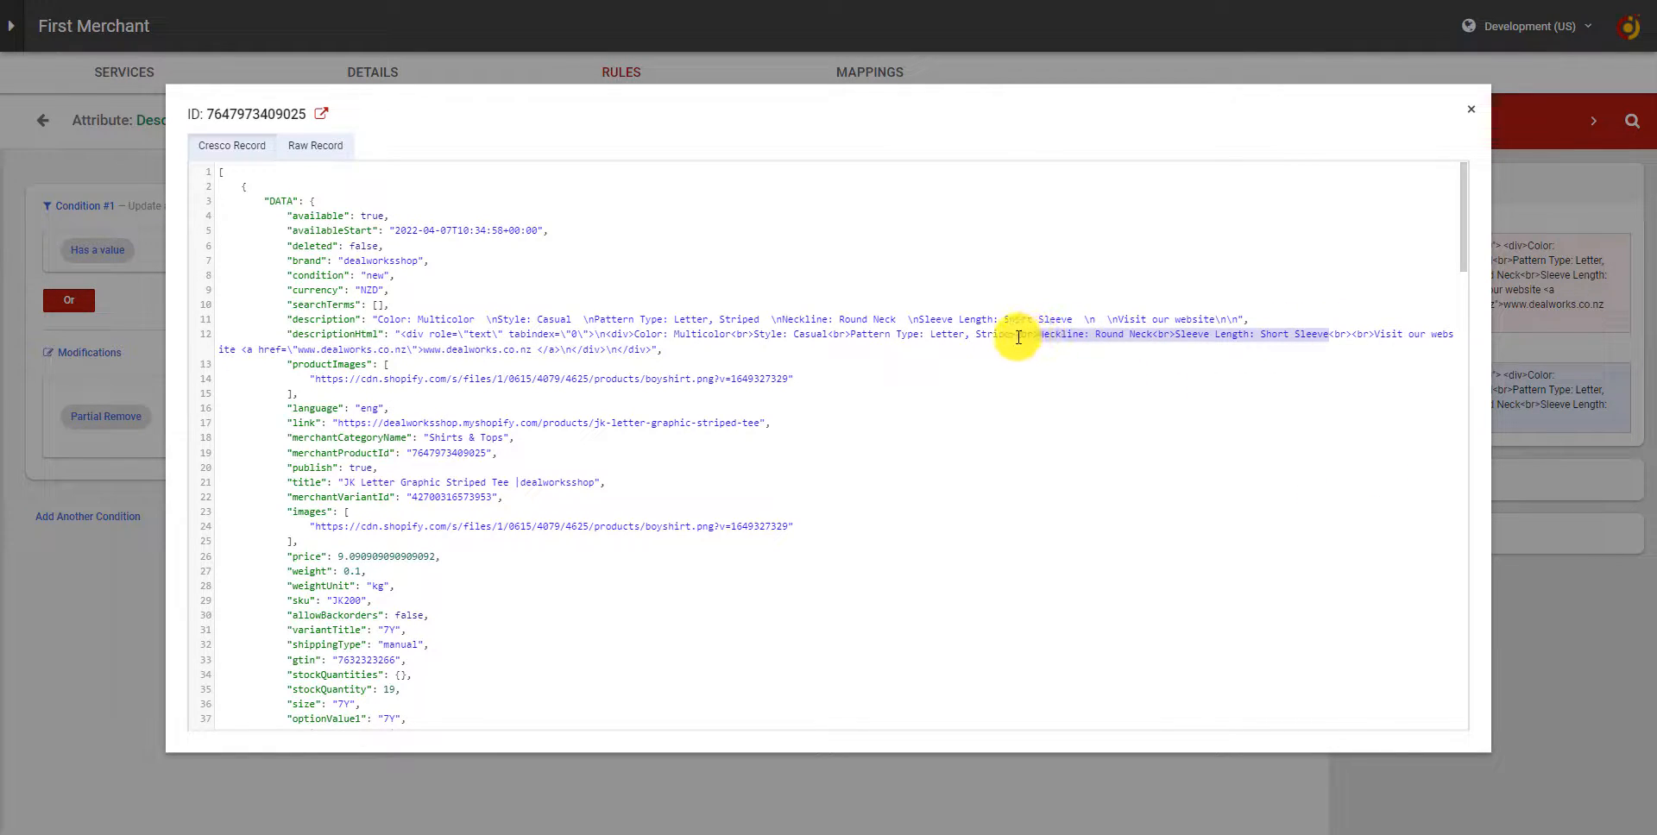
right_click(1018, 336)
click(1065, 393)
click(1519, 319)
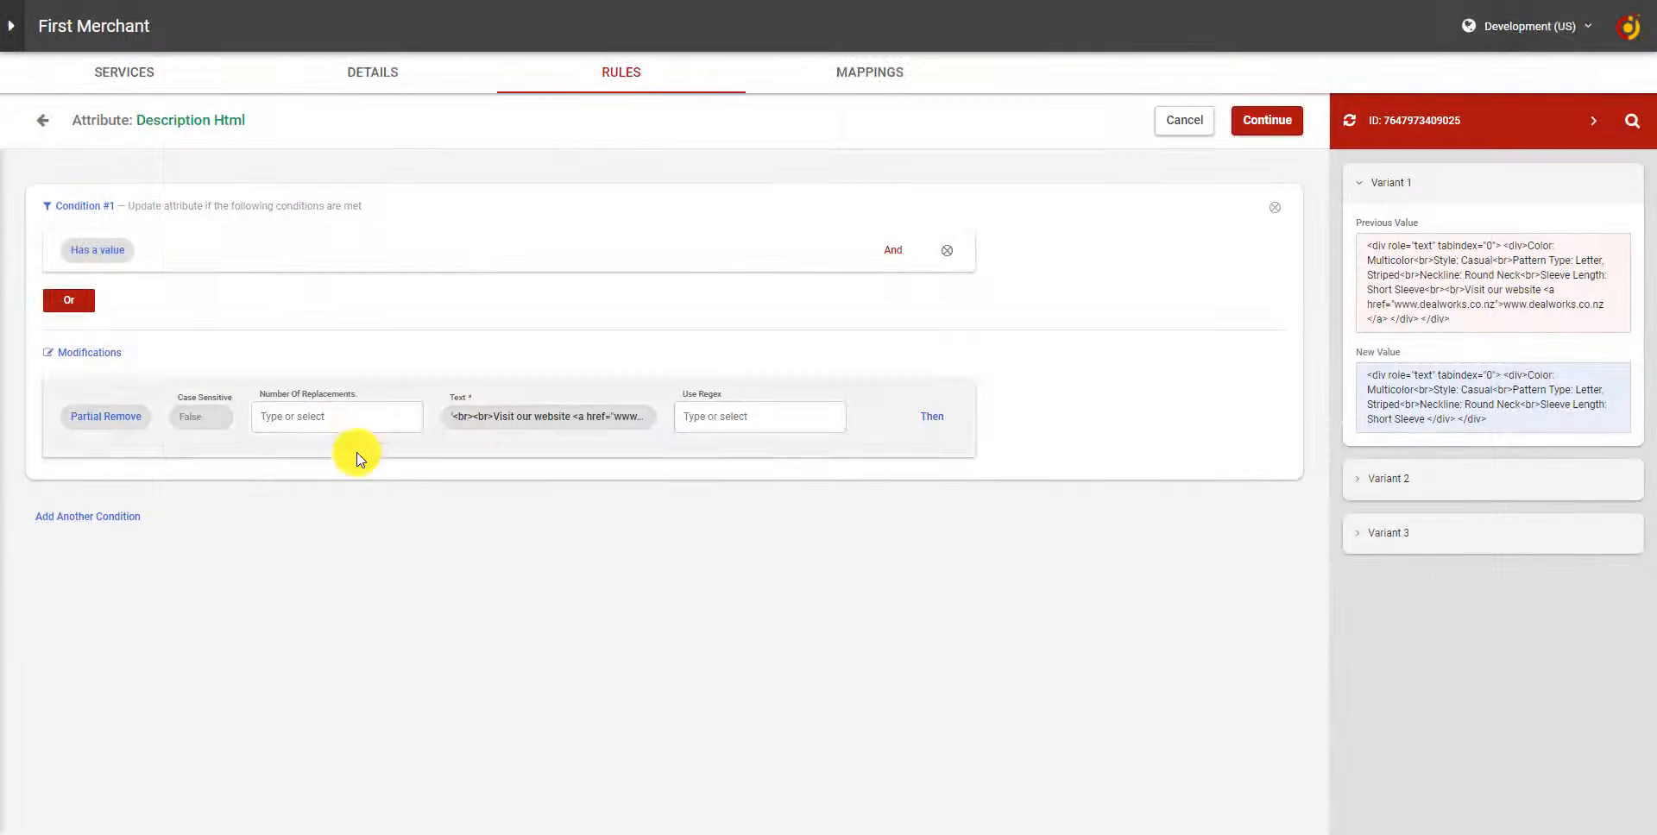
Replace the Partial Remove text with the copied "<br>Neckline: Round Neck<br>Sleeve Length: Short Sleeve" snippet.
click(526, 417)
key(ctrl+v)
key(Return)
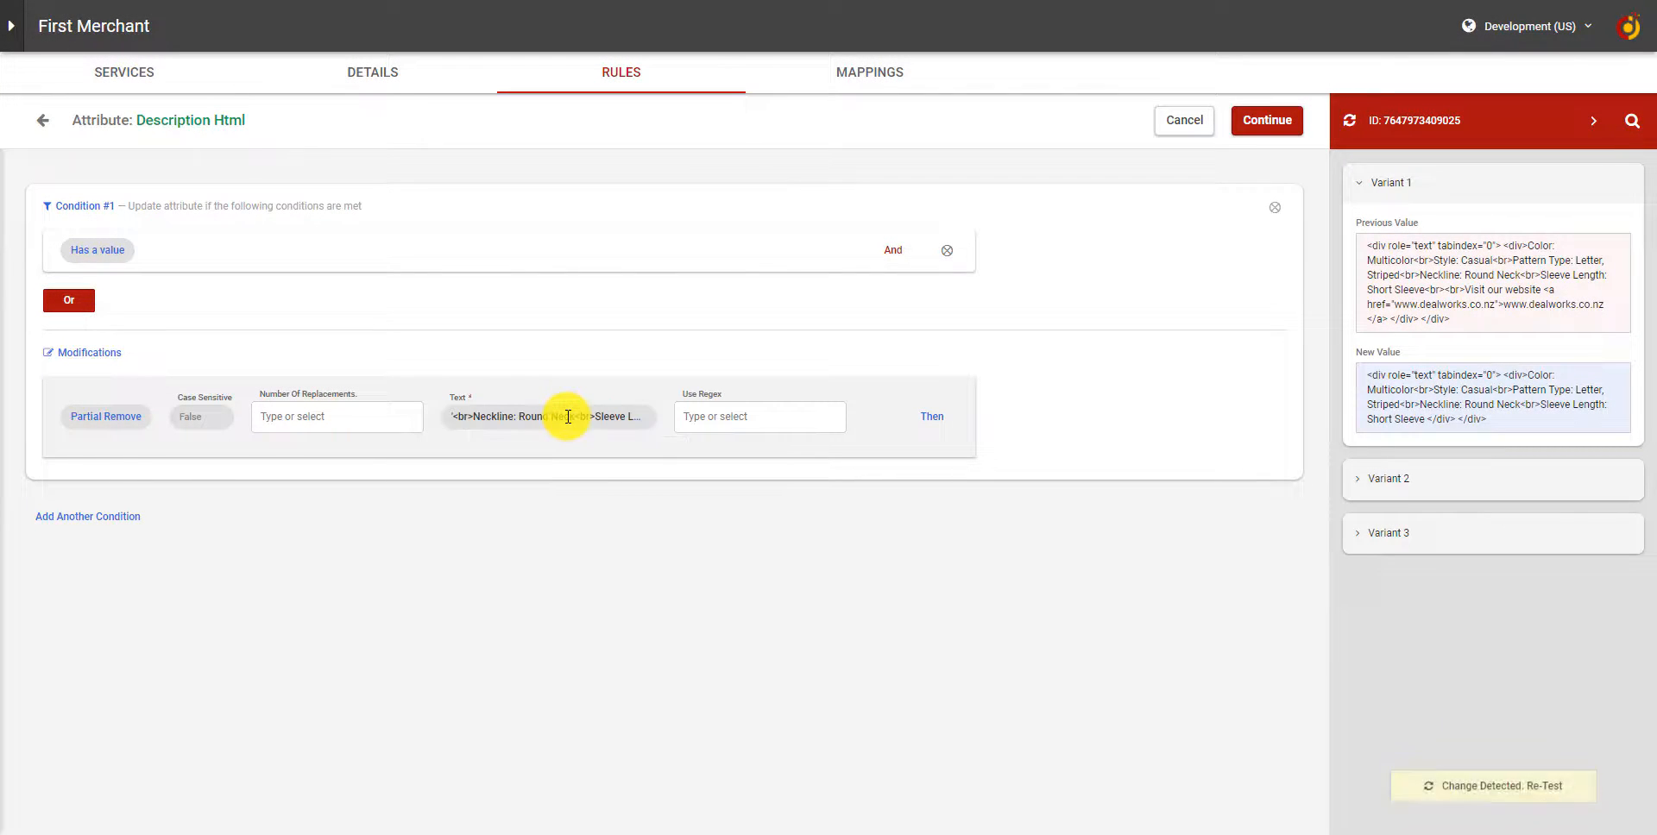
Re-test the changed Description Html rule and examine the website link text in Variant 1's new value.
click(1486, 803)
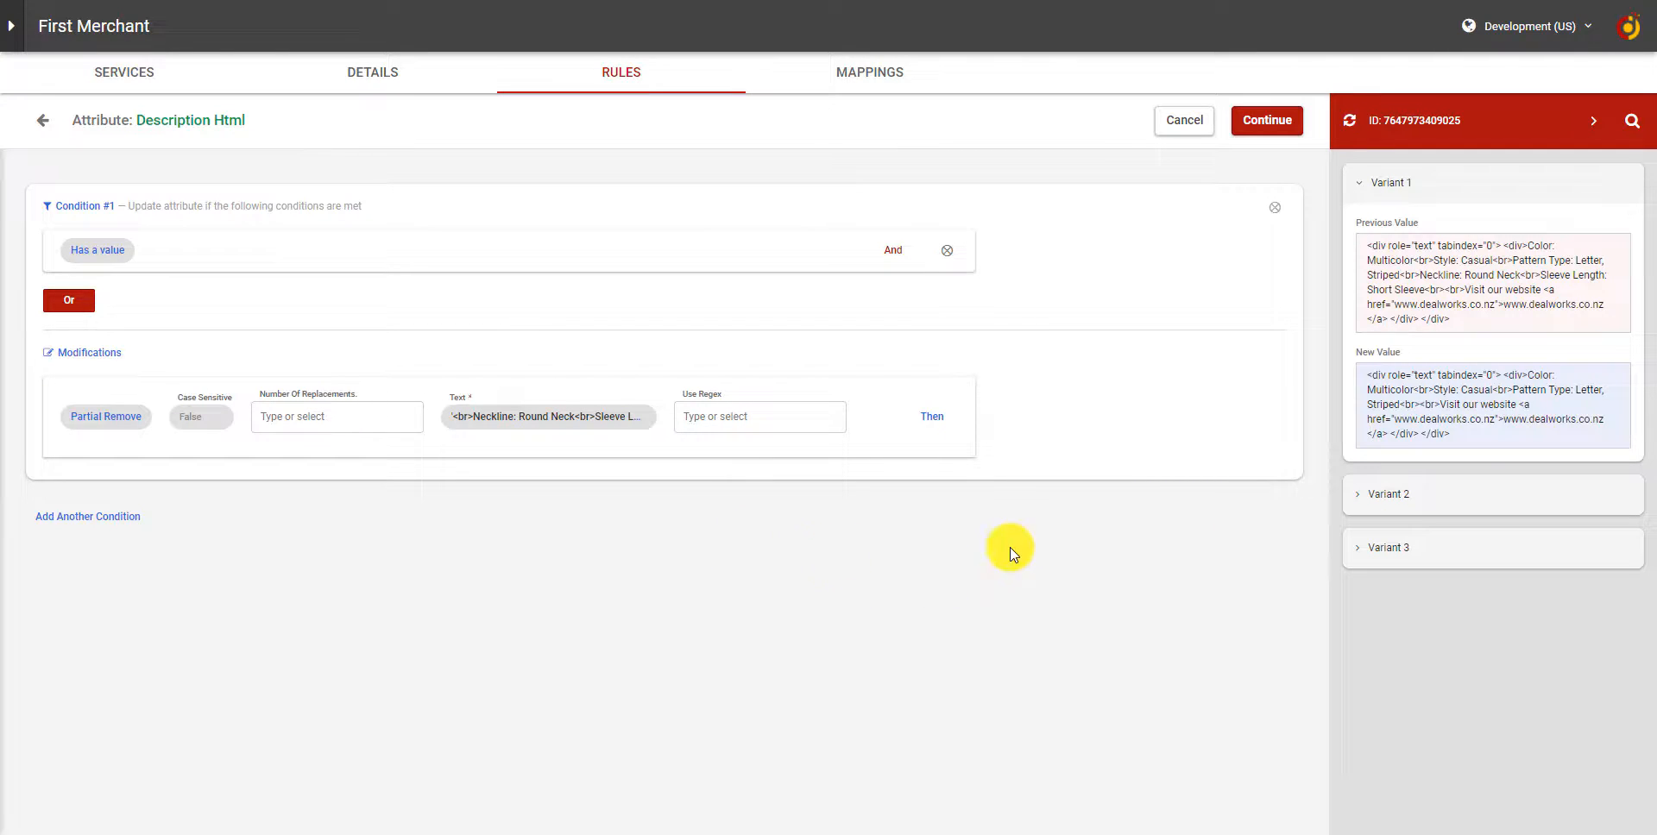
drag(1469, 433, 1450, 408)
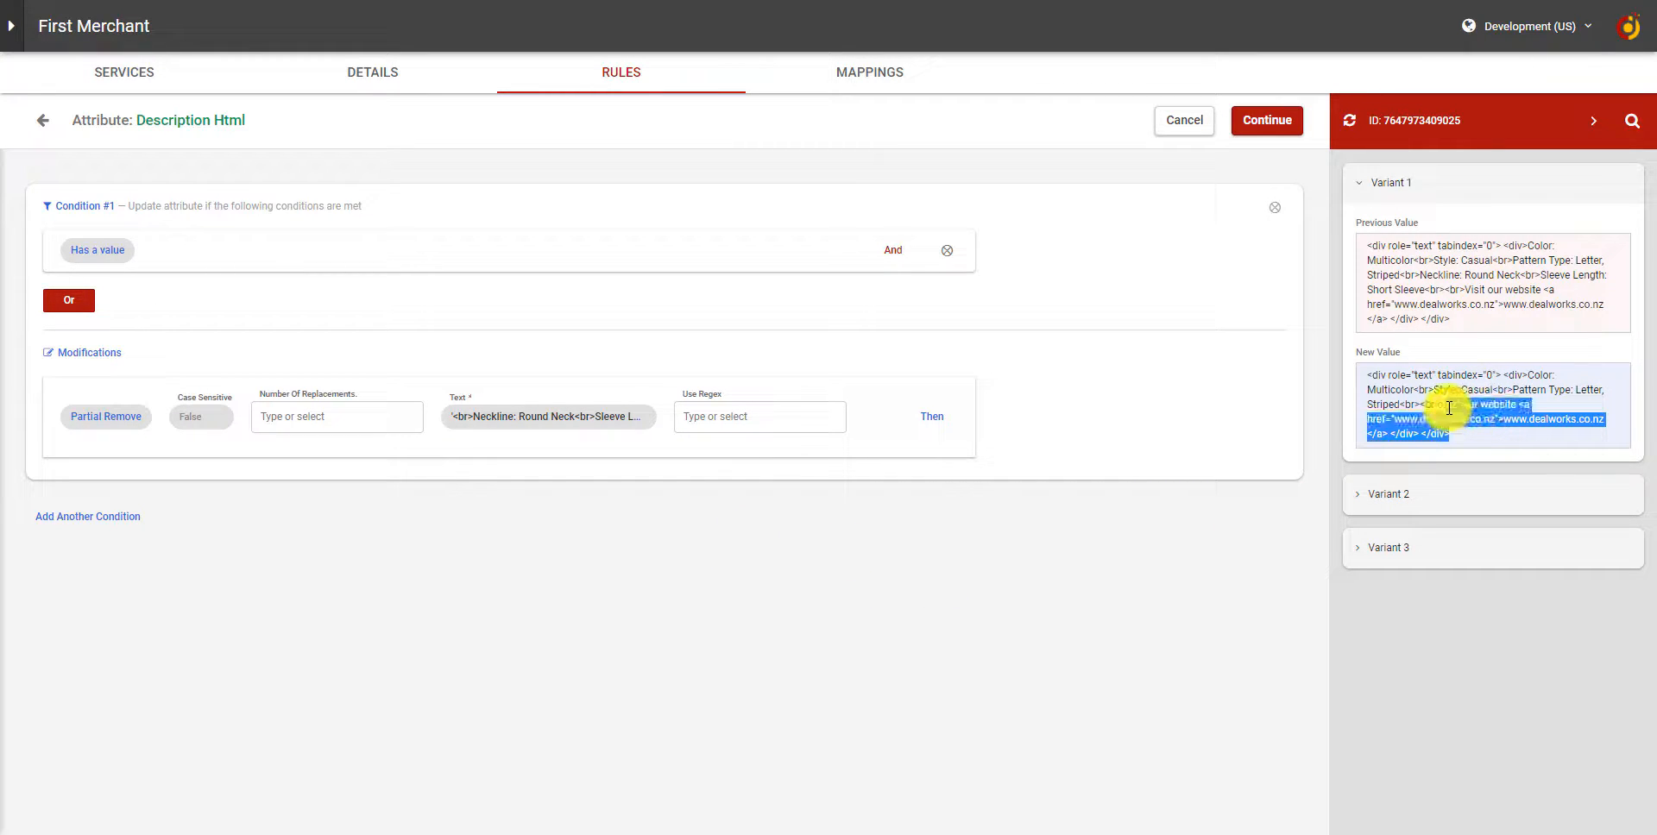
click(1445, 405)
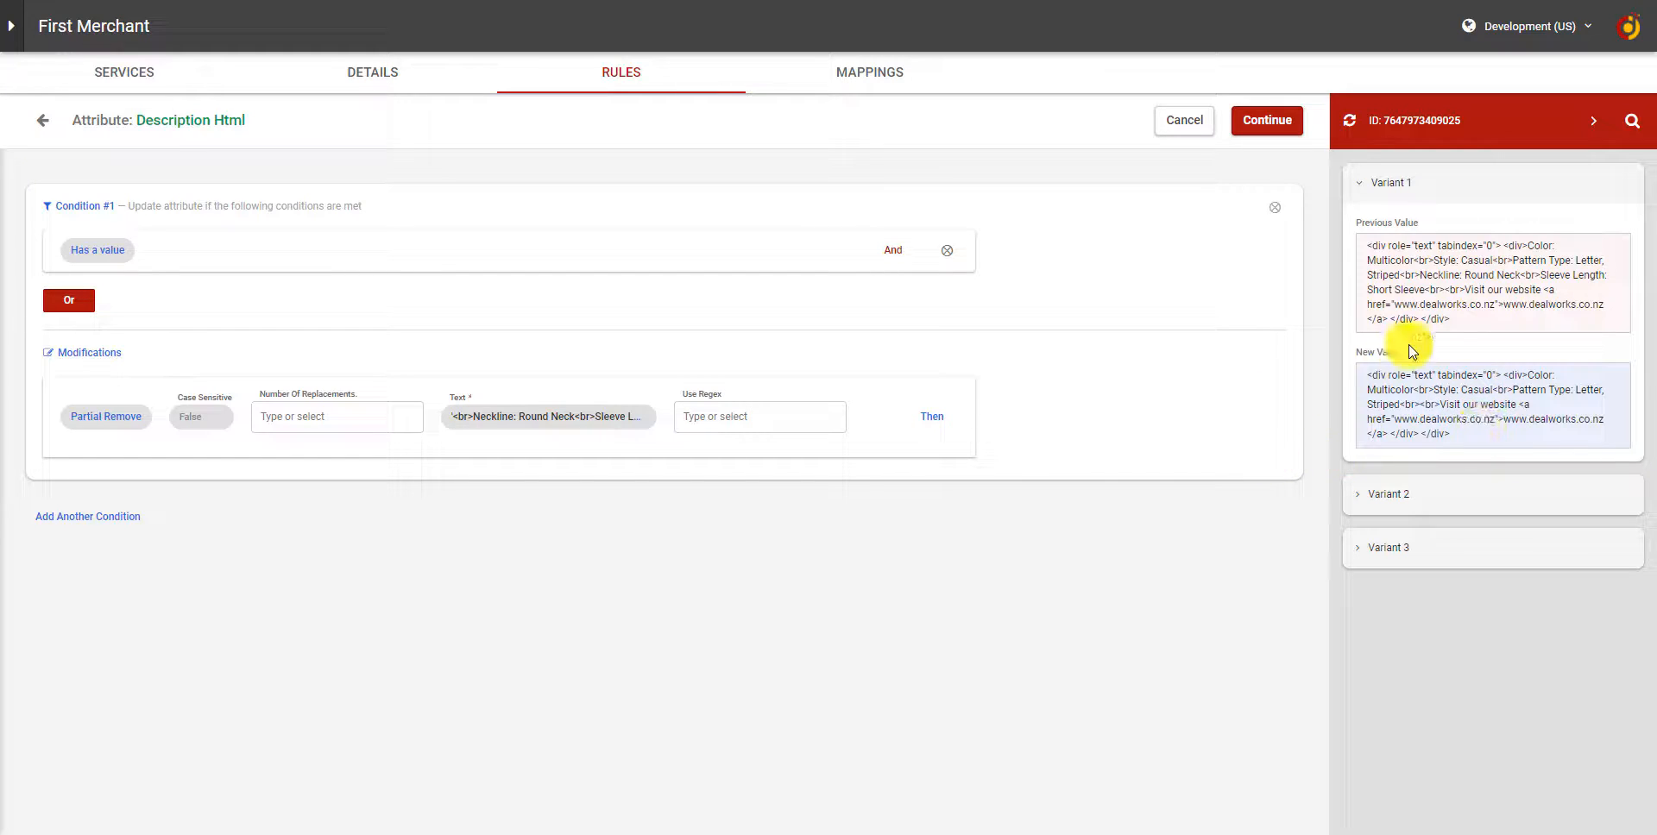